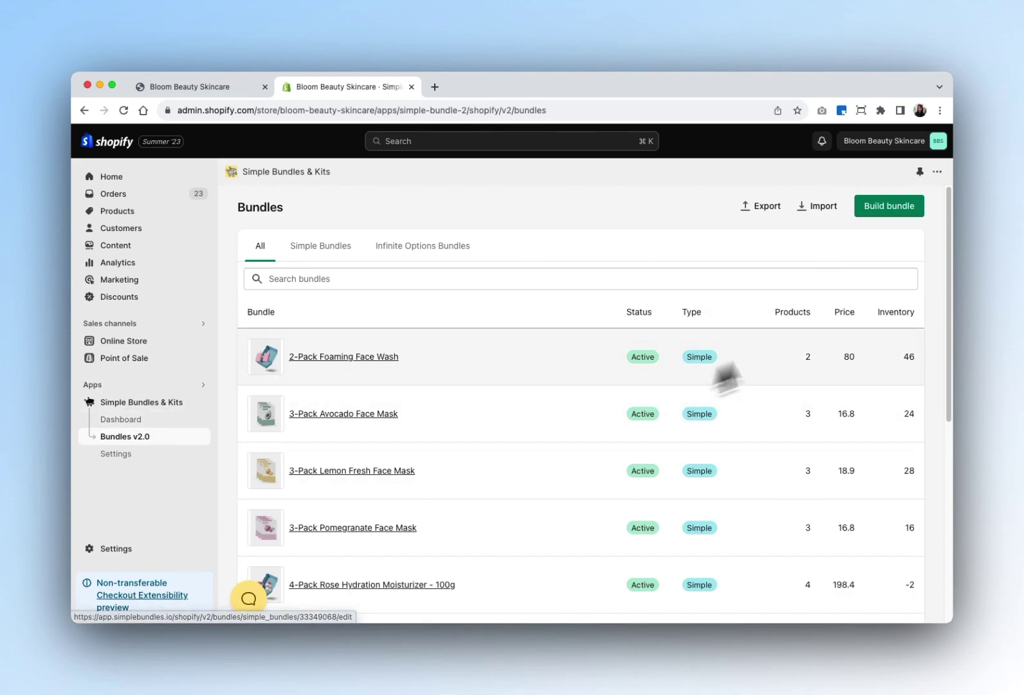
Step: Start building a new bundle from the Bundles list to see the bundle type choices
click(881, 215)
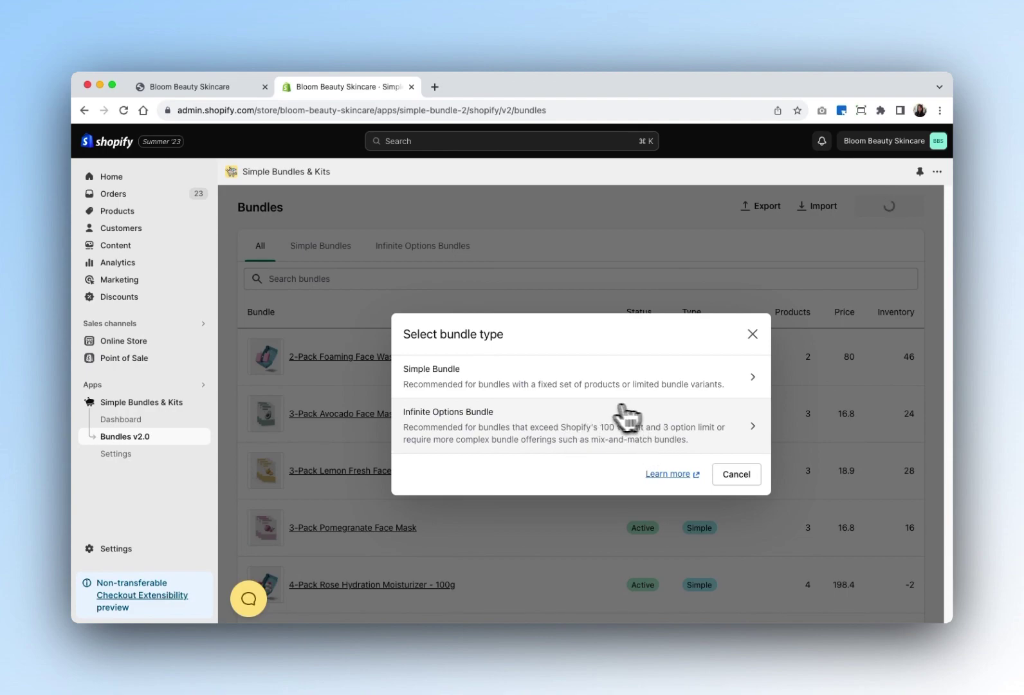
Step: Create a new Simple Bundle product titled 'Typical Mix-and-match Bundle using Simple Bundles Builder', keeping 0% discount and Draft status
click(703, 389)
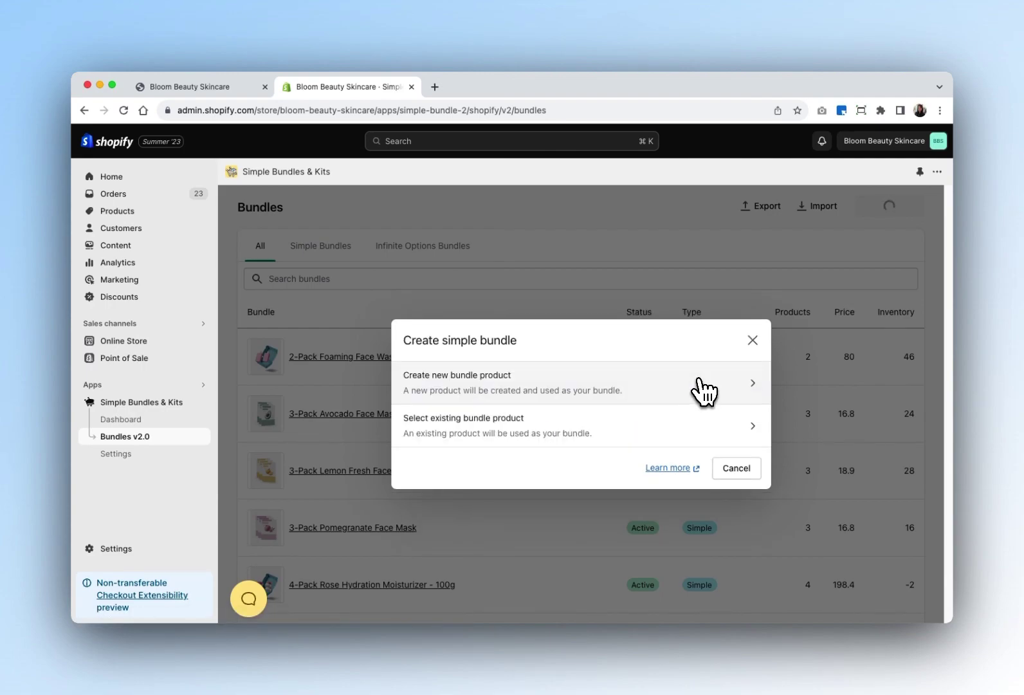
click(703, 389)
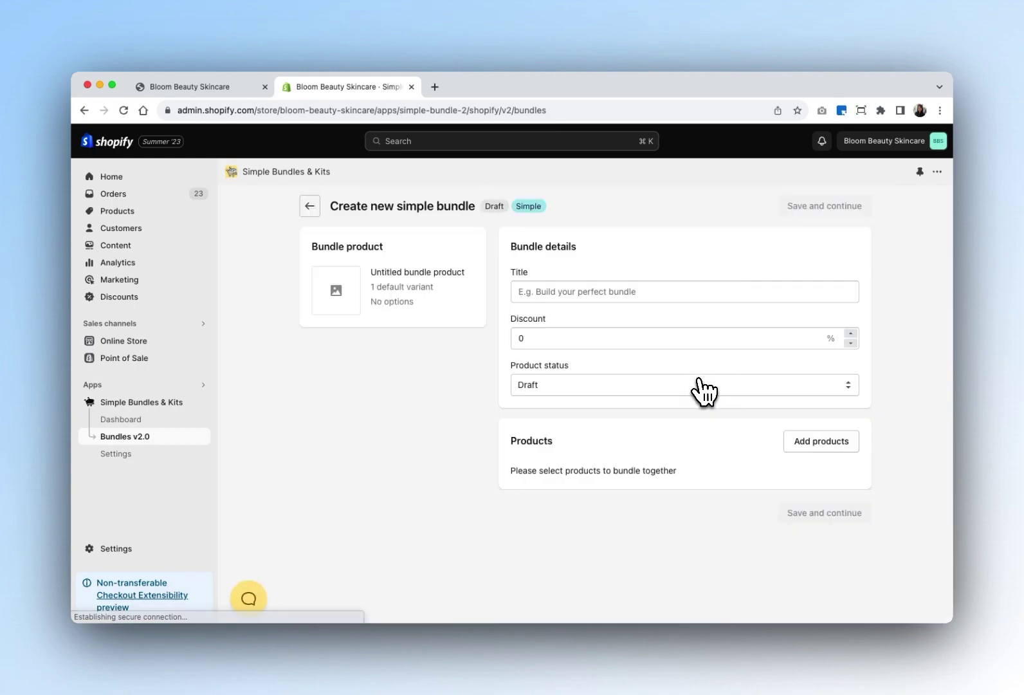
click(689, 291)
text(Typical)
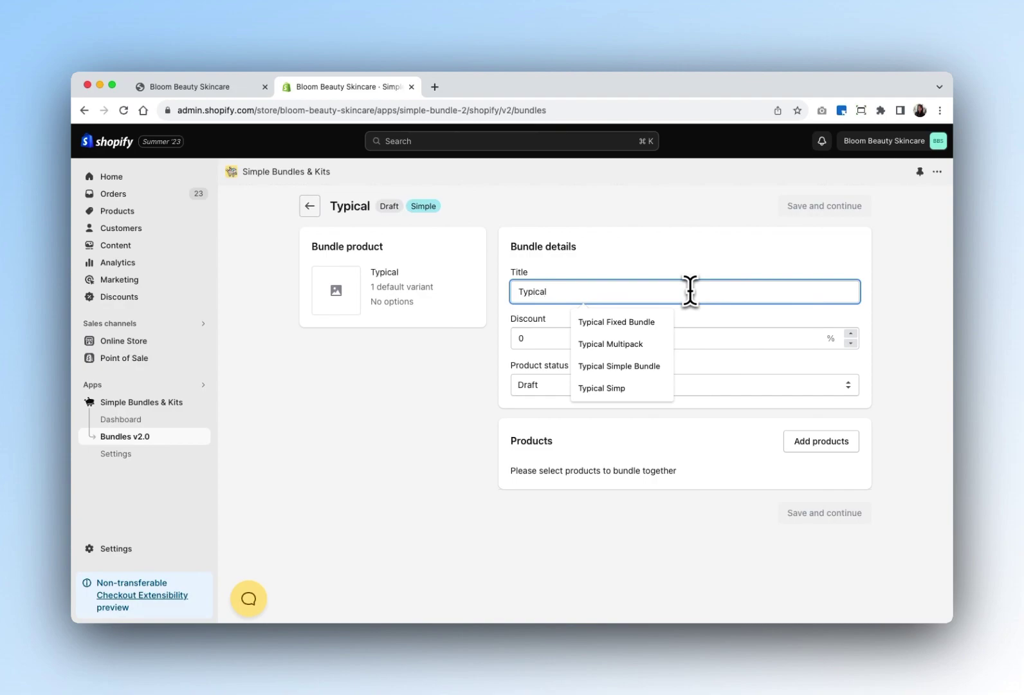
text( Mix-)
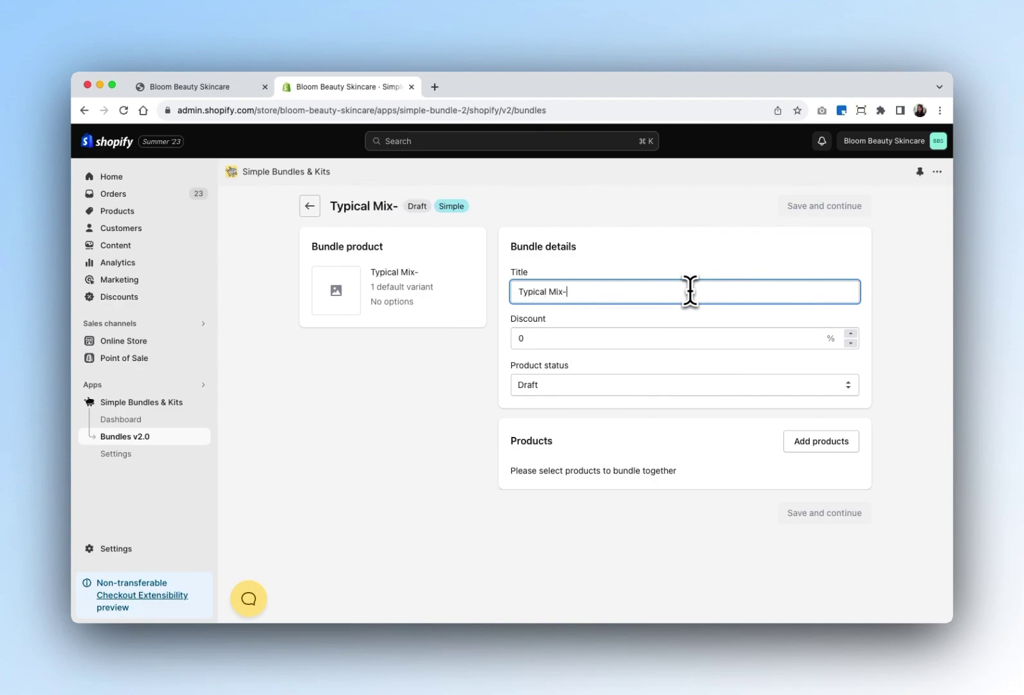
text(and-match Bundle usin)
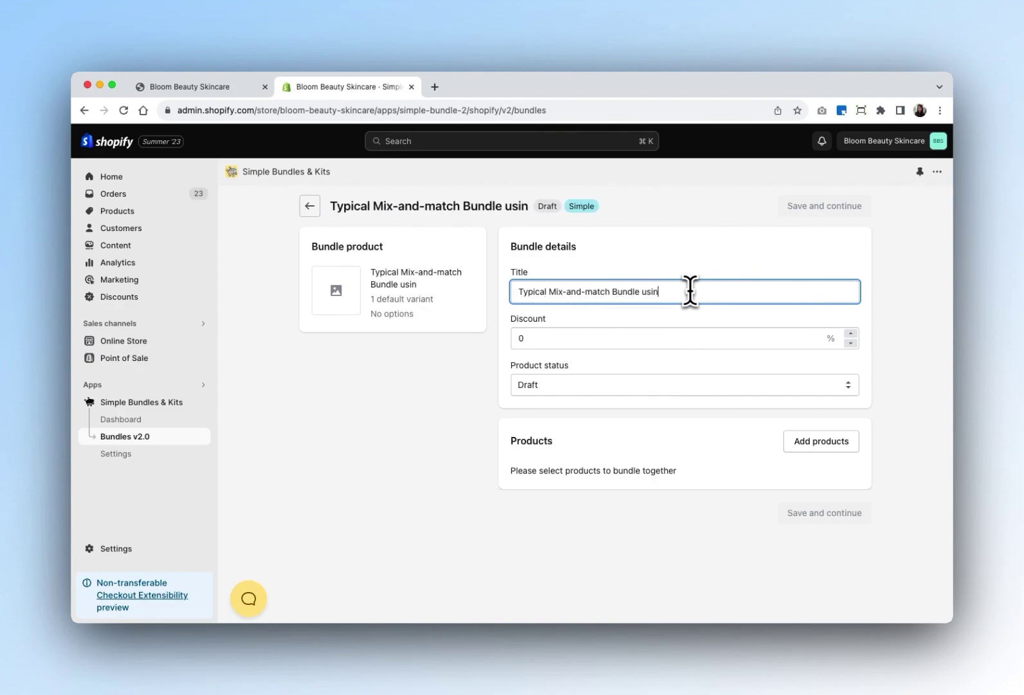
text(g Simple Bundles Builder)
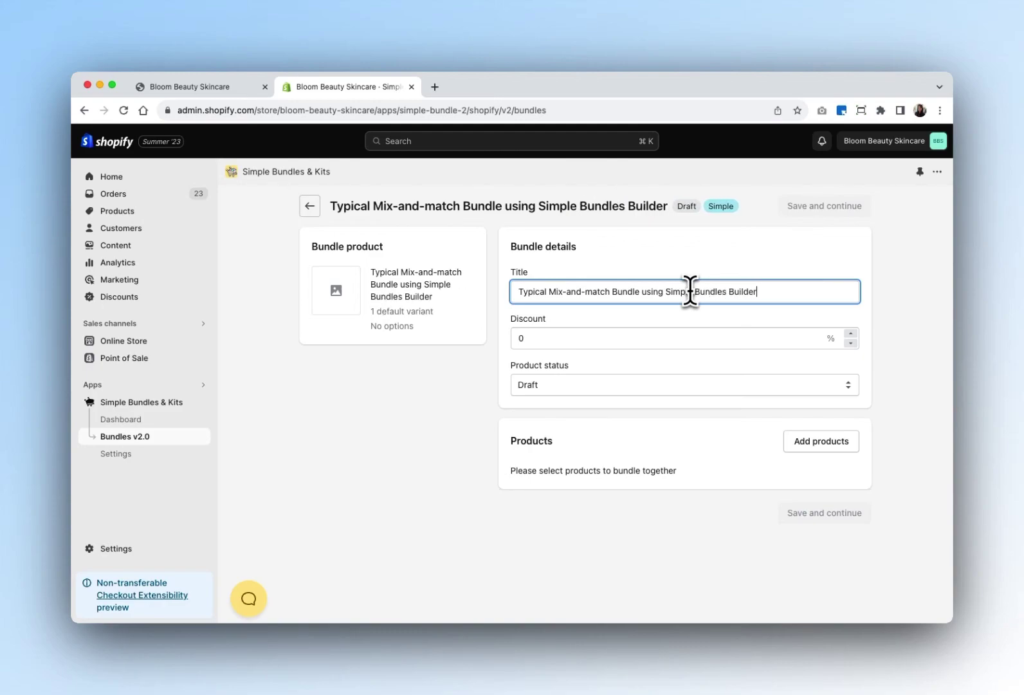
click(555, 337)
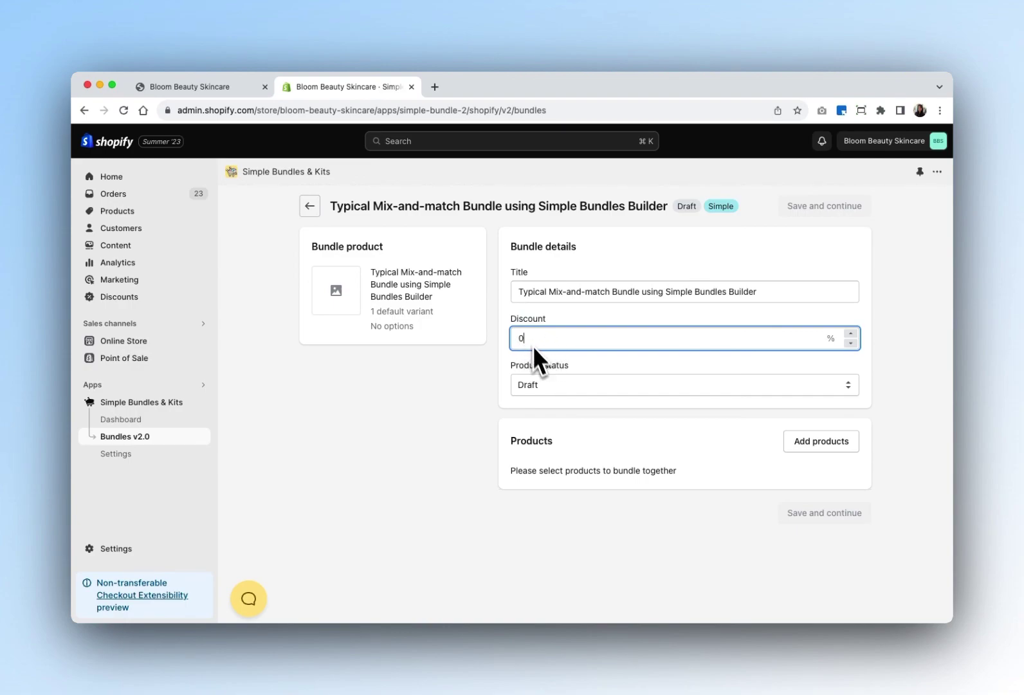
click(549, 386)
key(Escape)
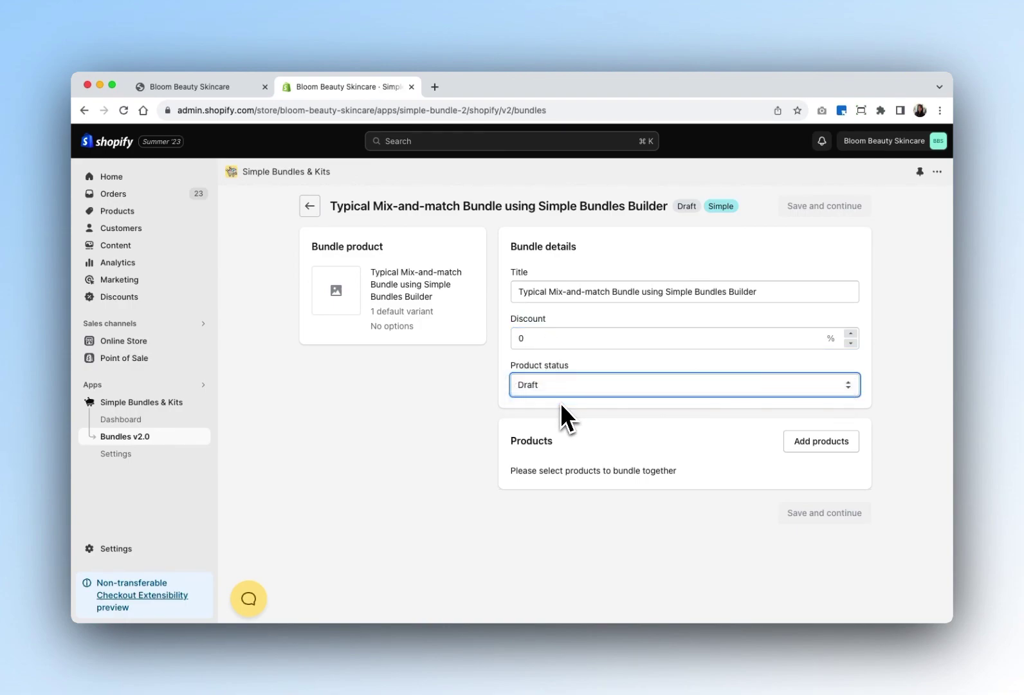
Step: Add Glow Dew Drops (10 variants) and Rose Hydration Moisturizer (4 variants) to the bundle
click(840, 444)
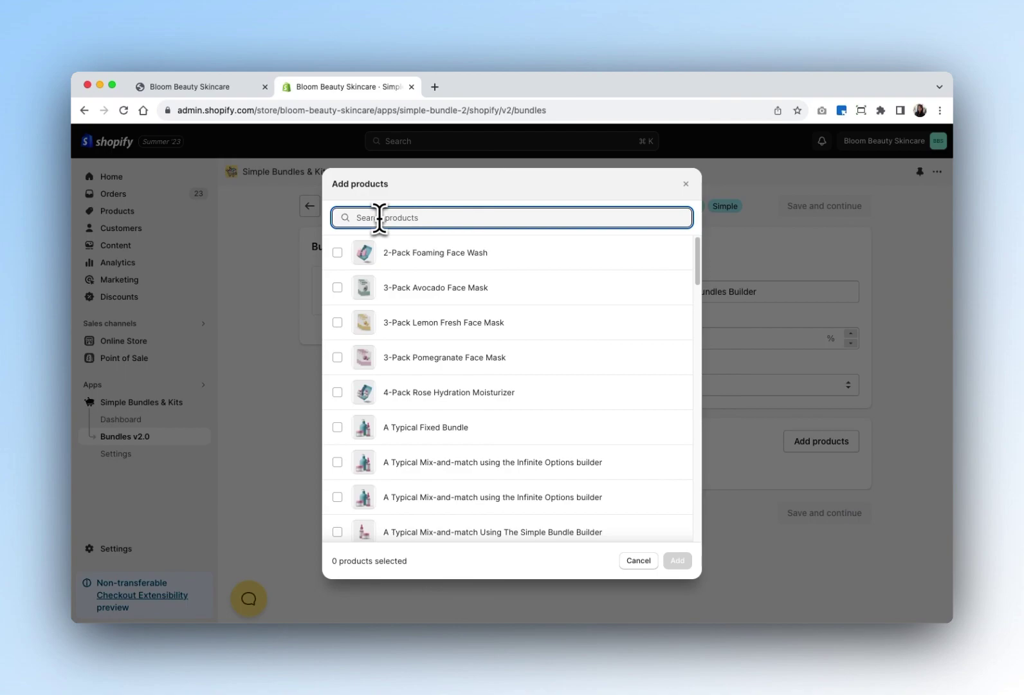
text(glow dew drop)
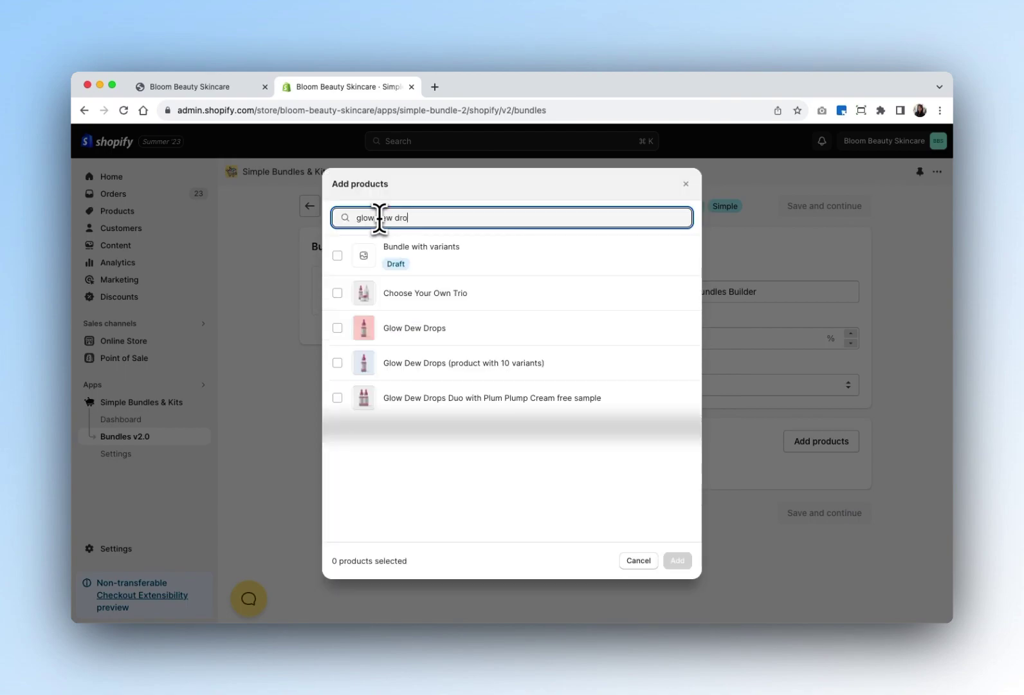
triple_click(425, 219)
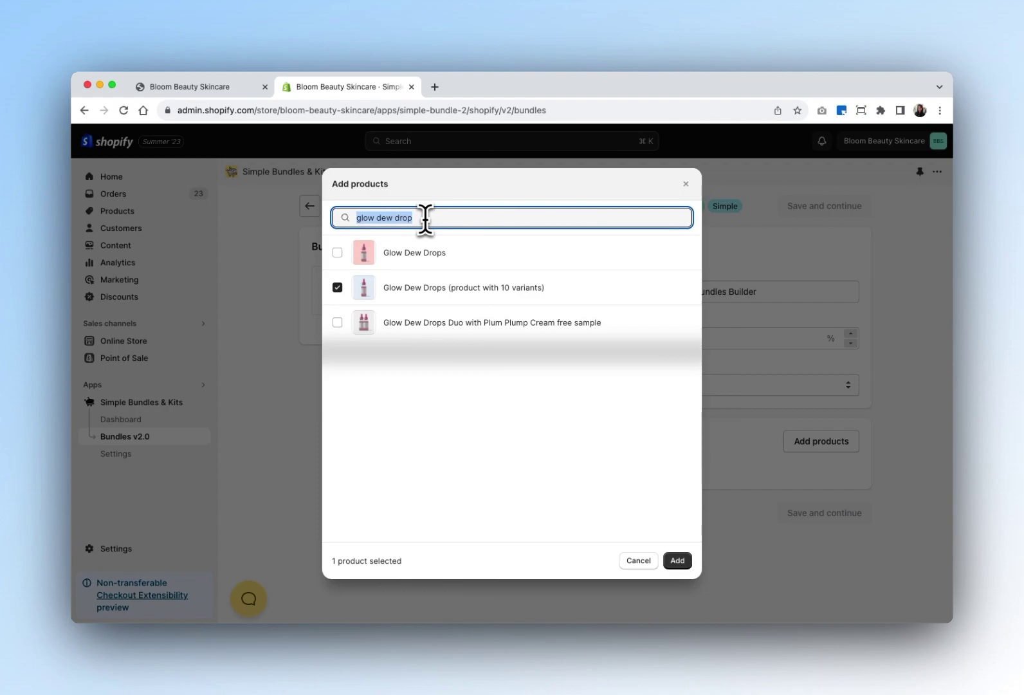
text(rose hydr)
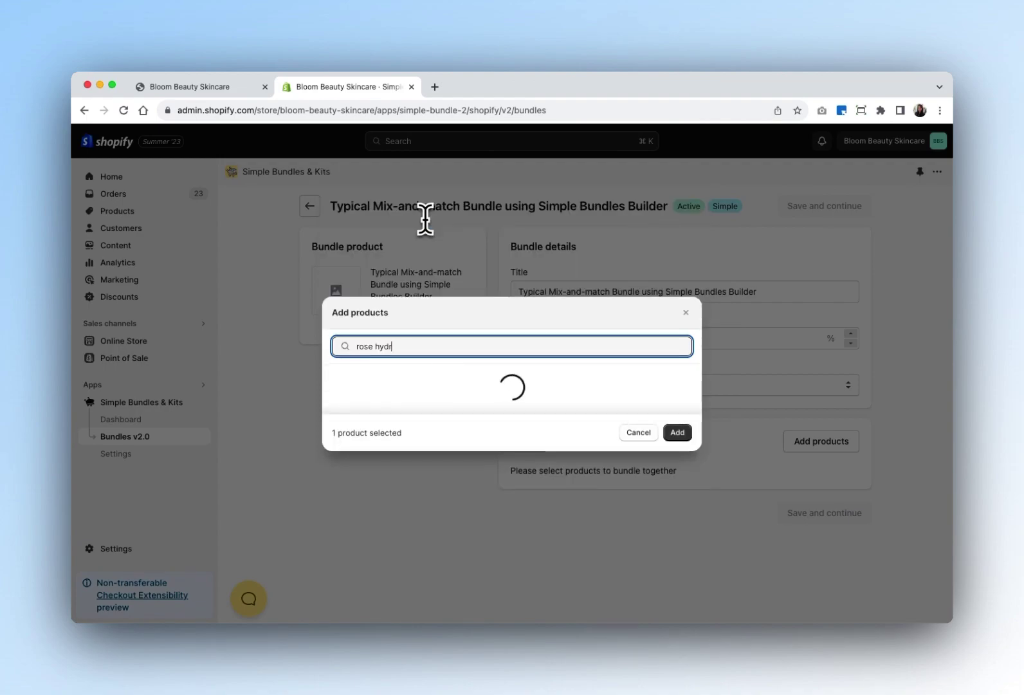
text(ation)
click(471, 325)
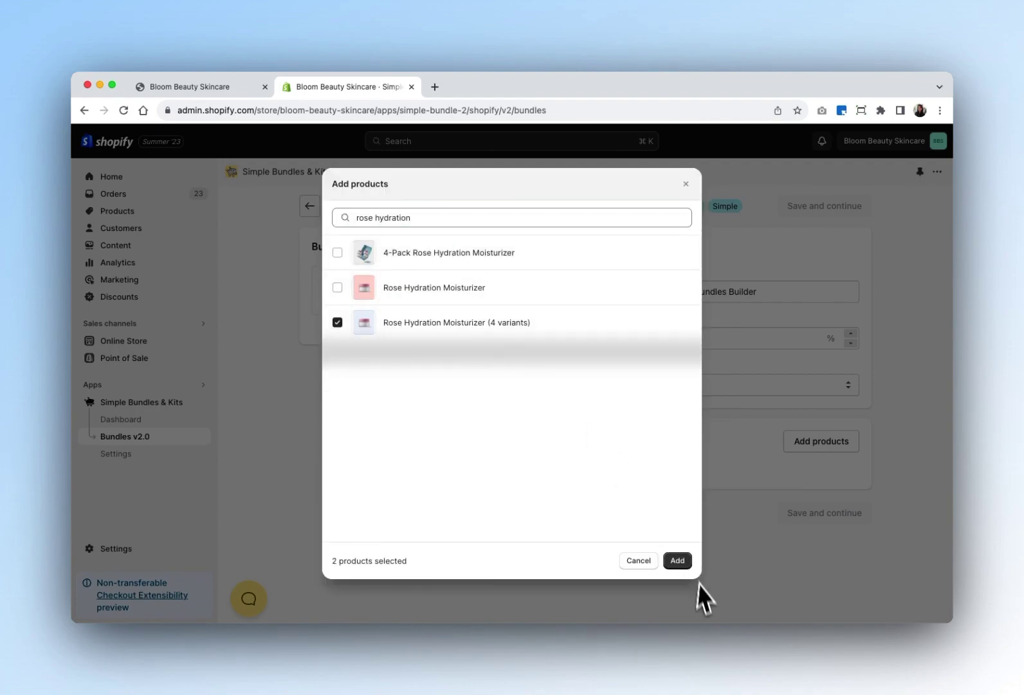
click(678, 561)
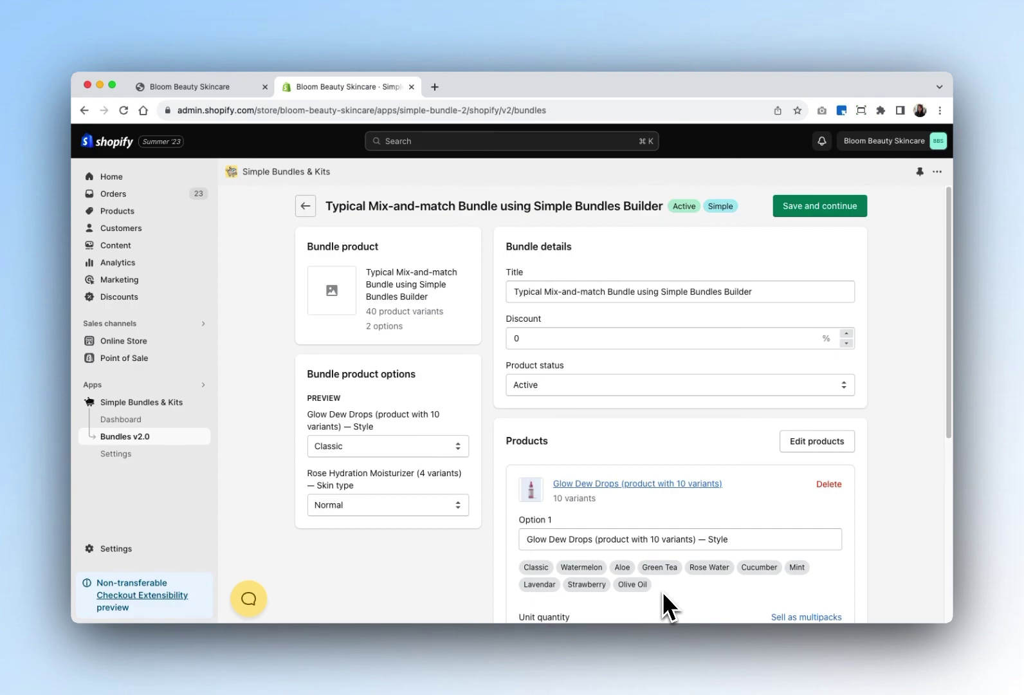
Step: Review the 40 variant combinations, such as Classic / Normal at CA$56.00, and save the bundle
scroll(664, 593, down, 2)
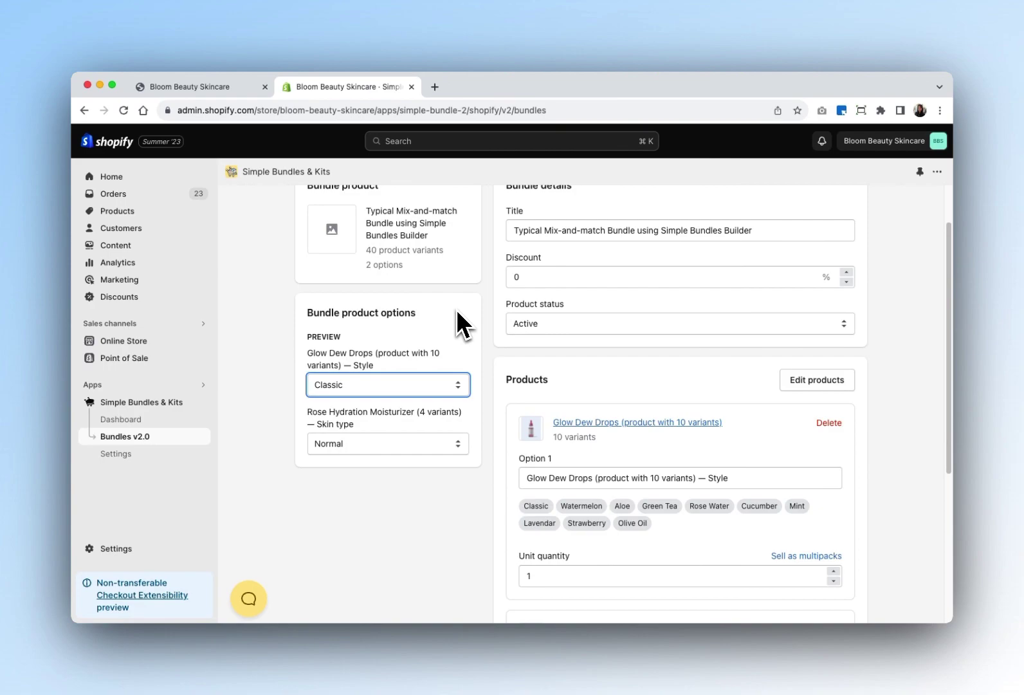
scroll(458, 325, up, 2)
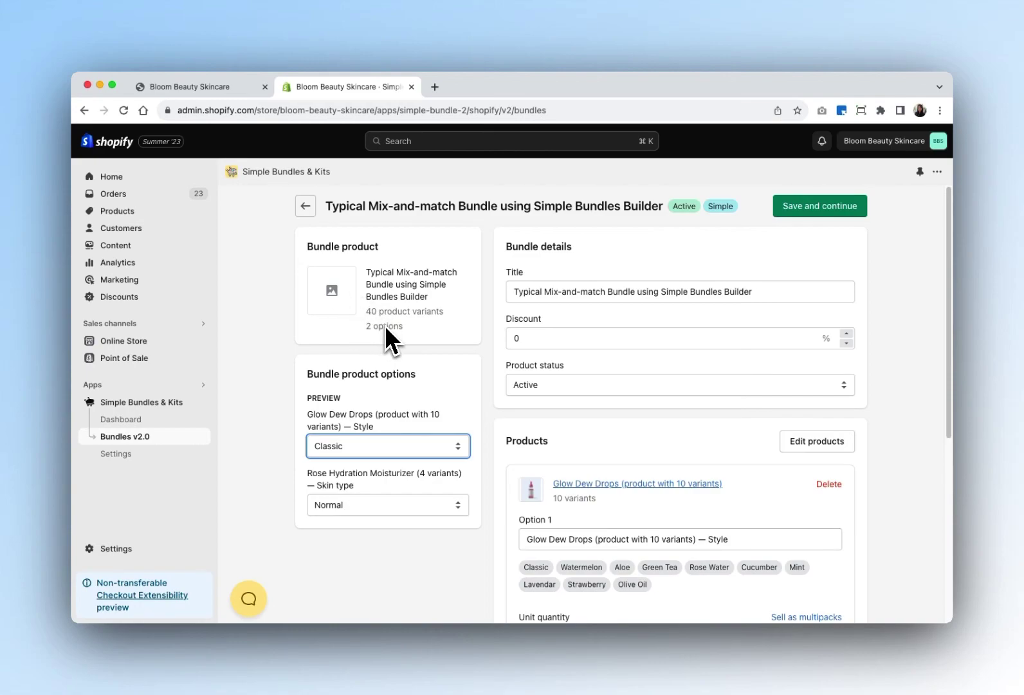
click(838, 207)
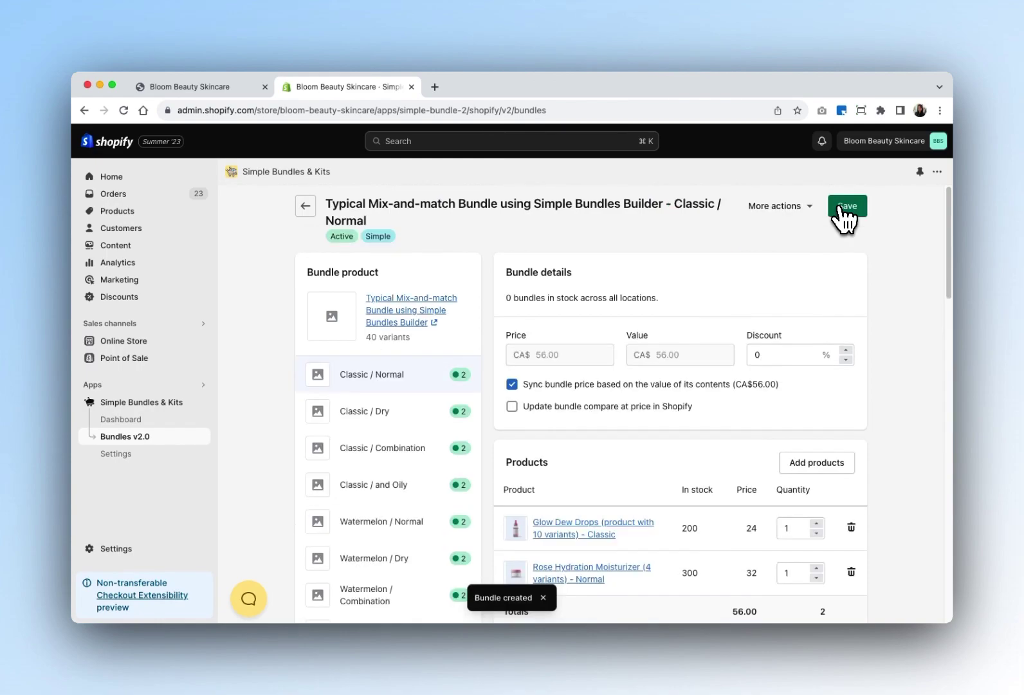
Step: Upload a bottle-and-jar image to the bundle's product page, then return to the bundle editor
click(397, 312)
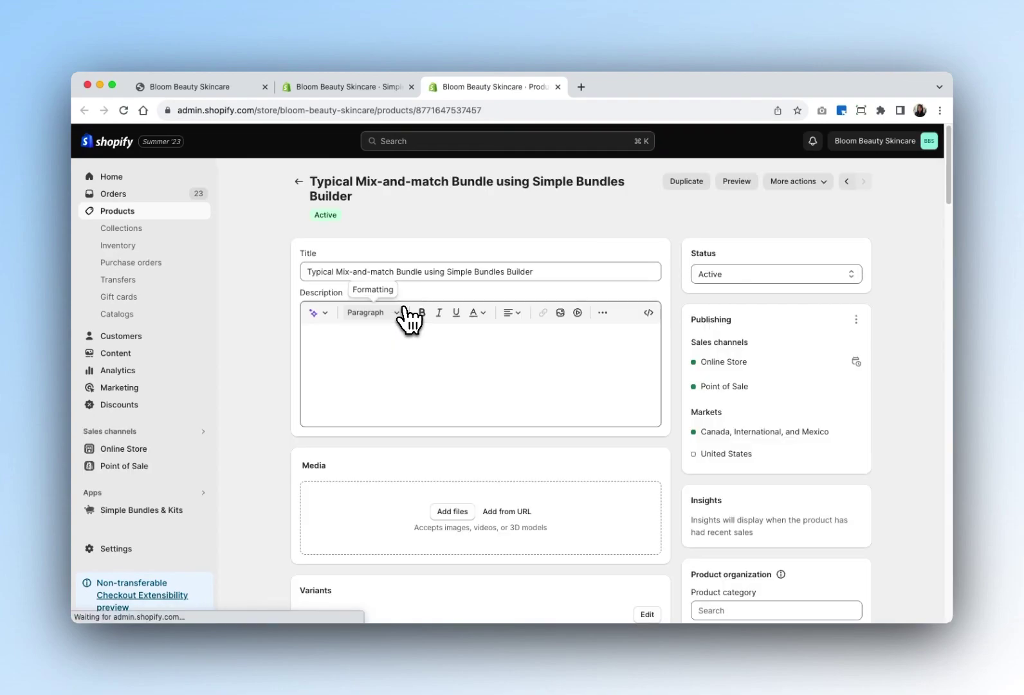
click(453, 512)
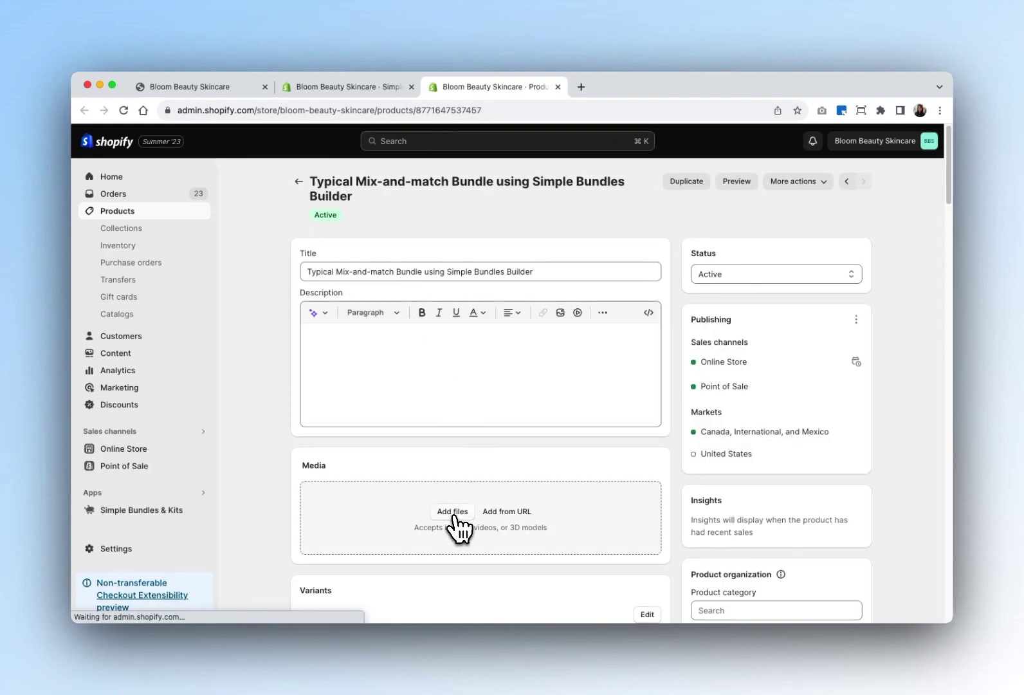
scroll(890, 495, down, 5)
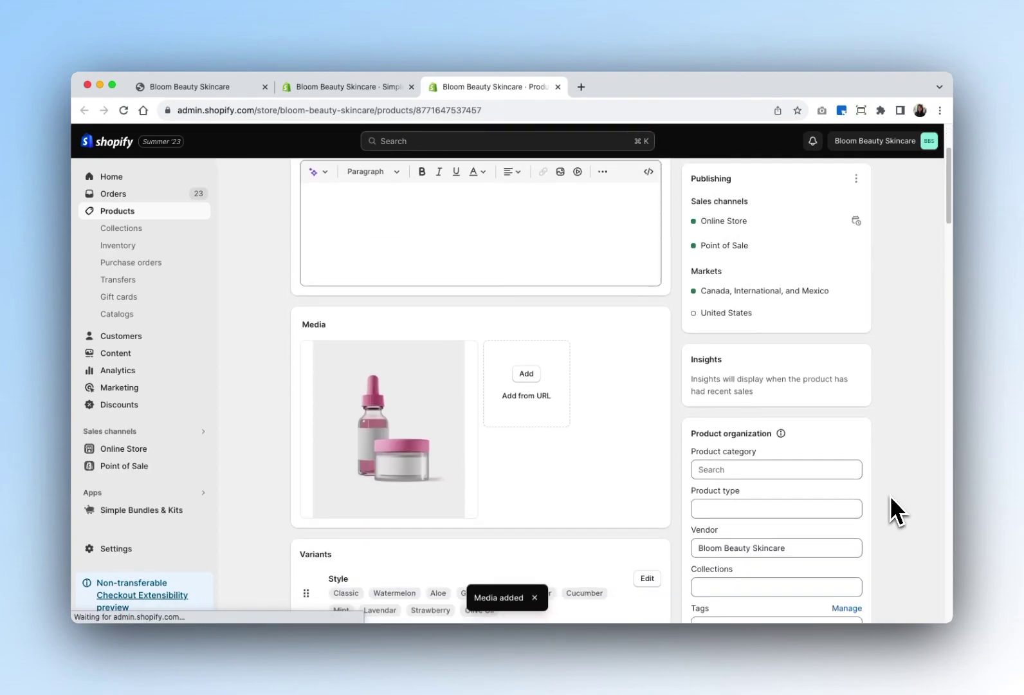
scroll(895, 442, up, 5)
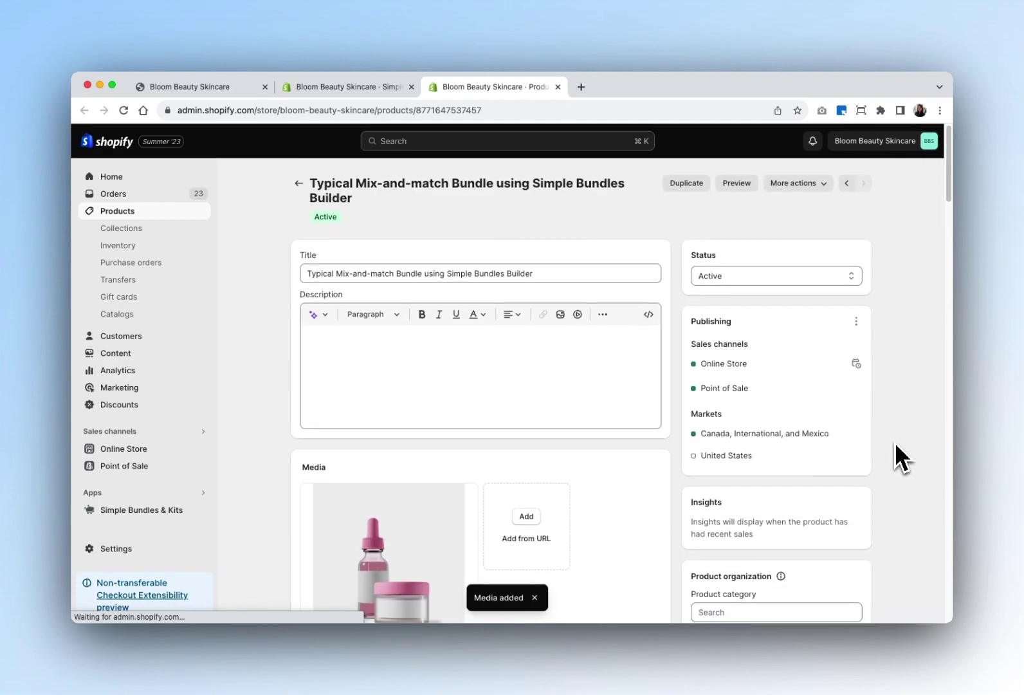
click(353, 90)
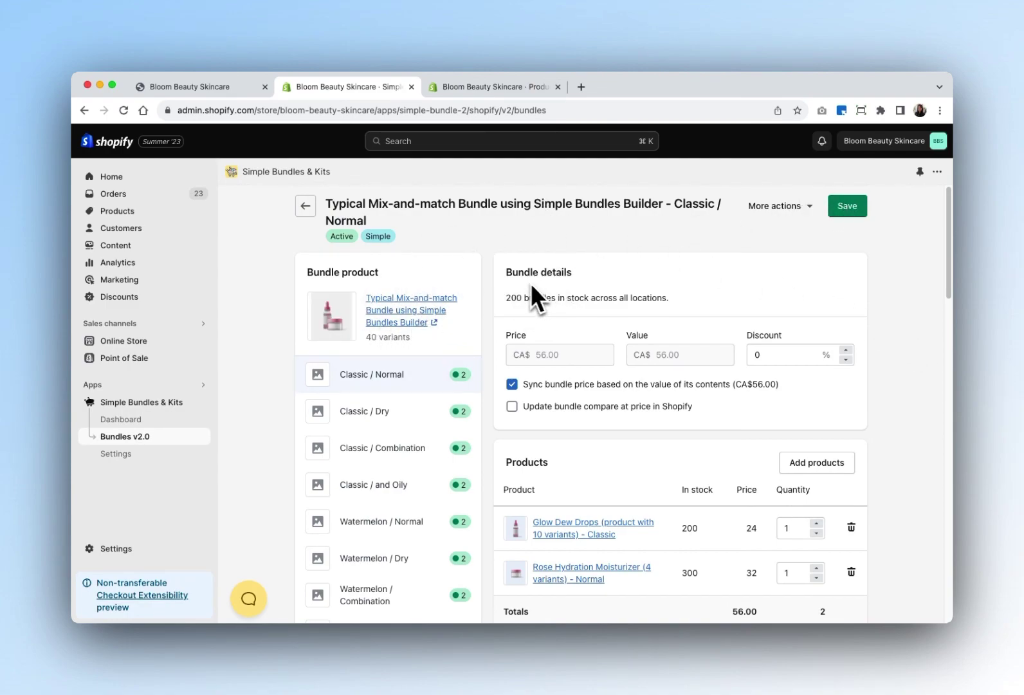
Step: Save the bundle with 400 bundles in stock and go to the storefront home page
scroll(564, 297, down, 1)
drag(618, 251, 507, 252)
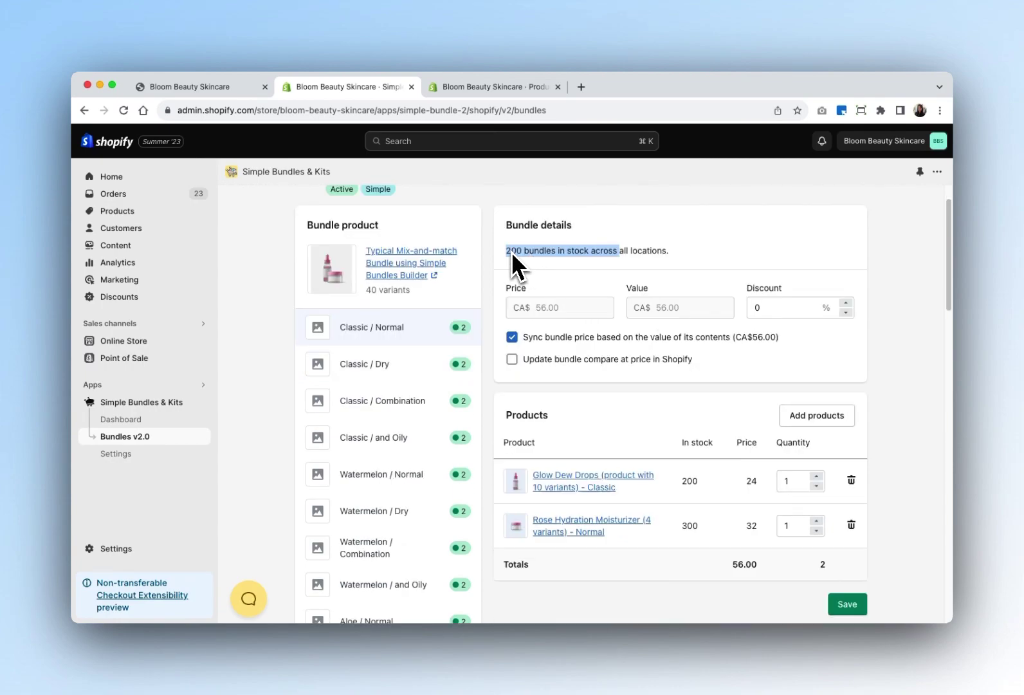
click(703, 476)
scroll(892, 321, up, 2)
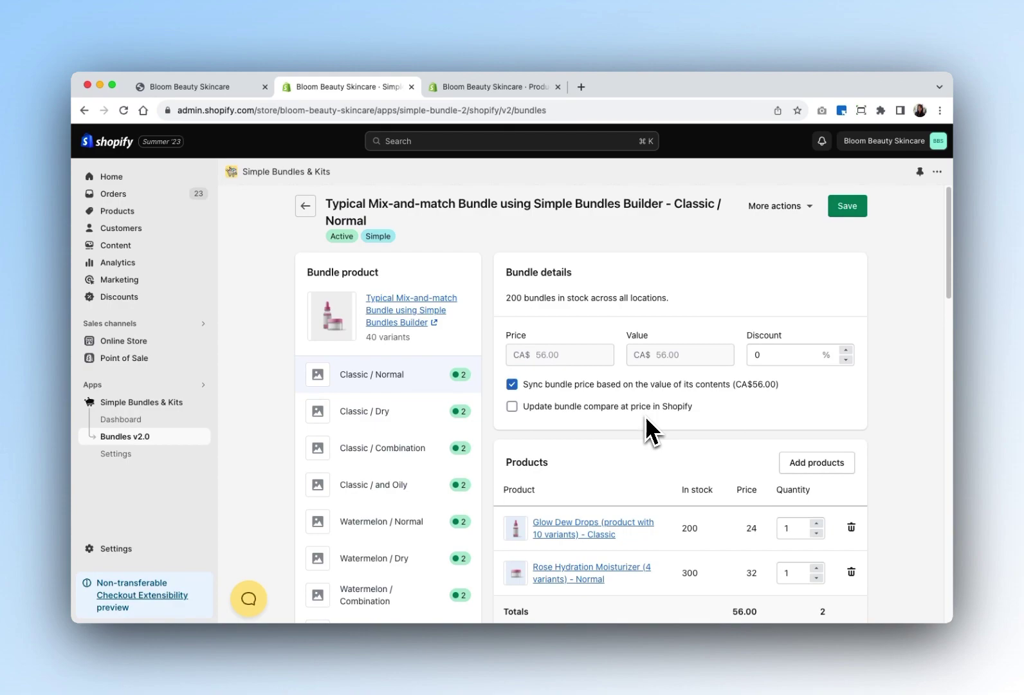
click(860, 211)
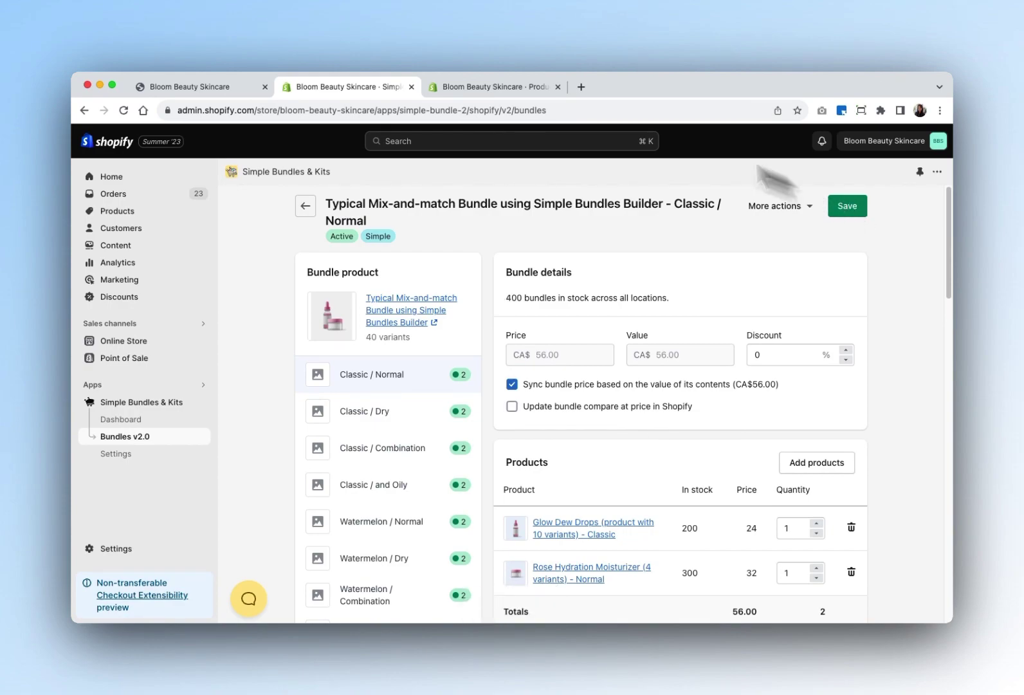
click(190, 89)
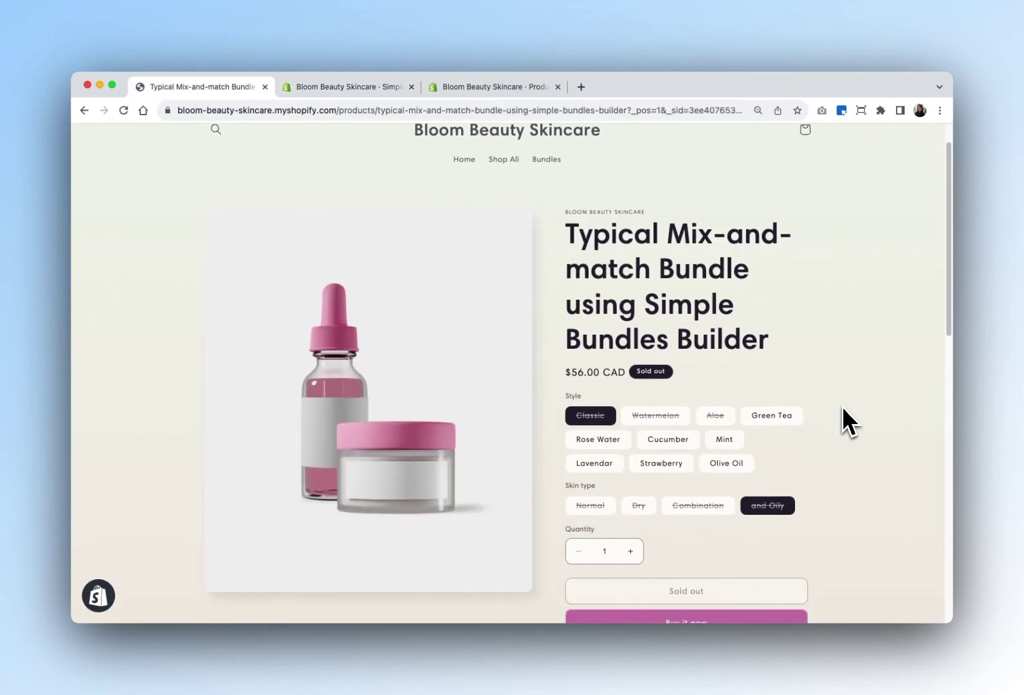
Step: Add the bundle in Green Tea style with Normal skin type to the cart and view it at $56.00
scroll(842, 406, down, 1)
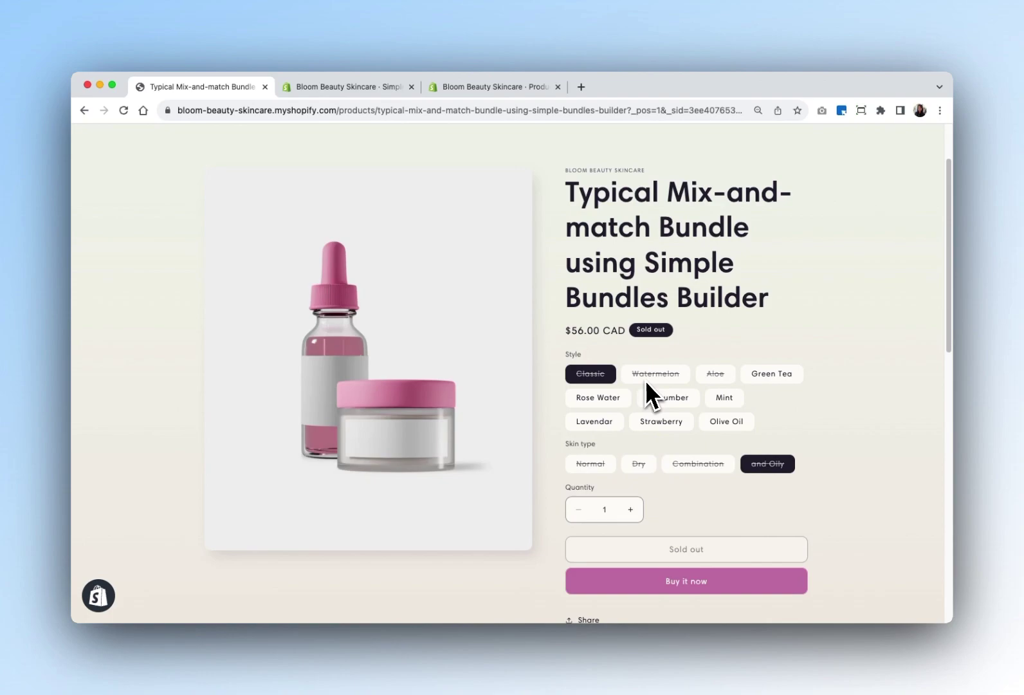
click(793, 373)
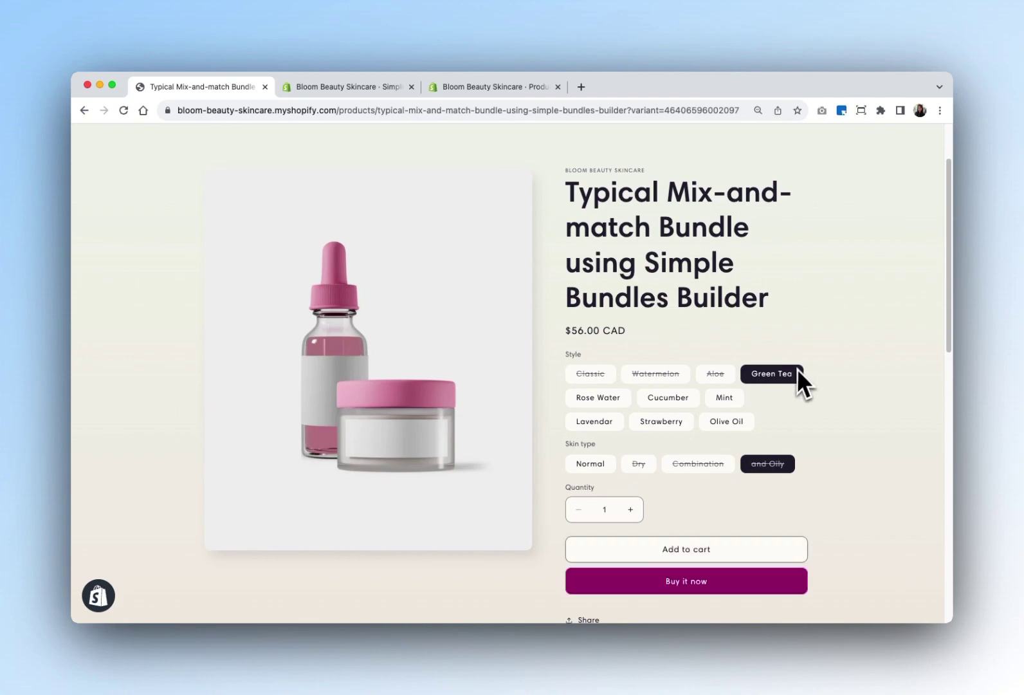
click(598, 464)
scroll(800, 503, down, 2)
click(688, 483)
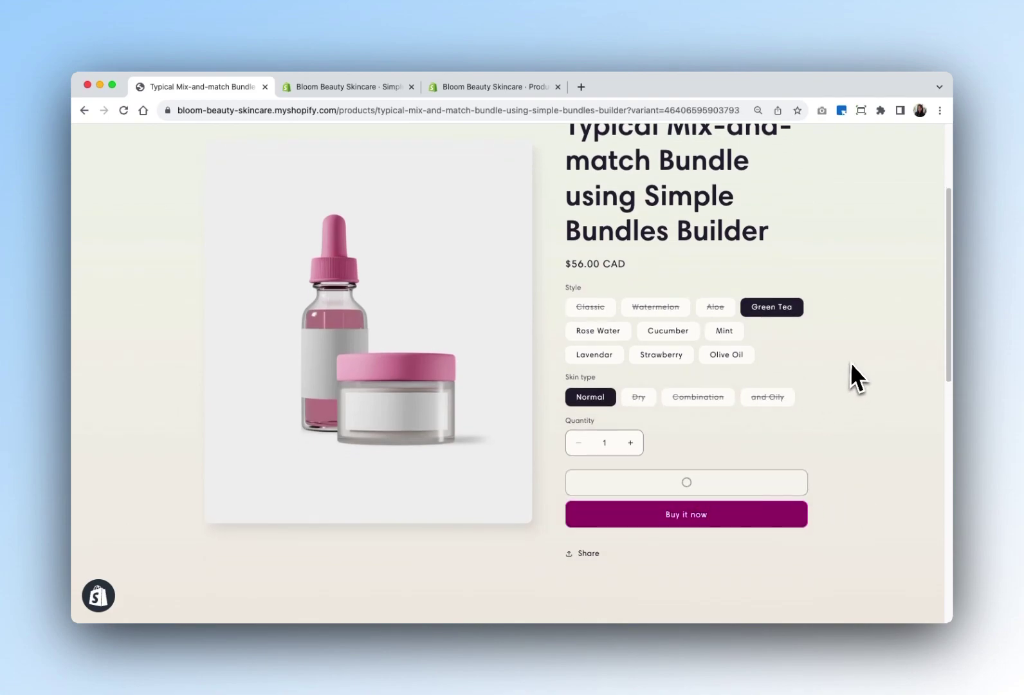
click(697, 360)
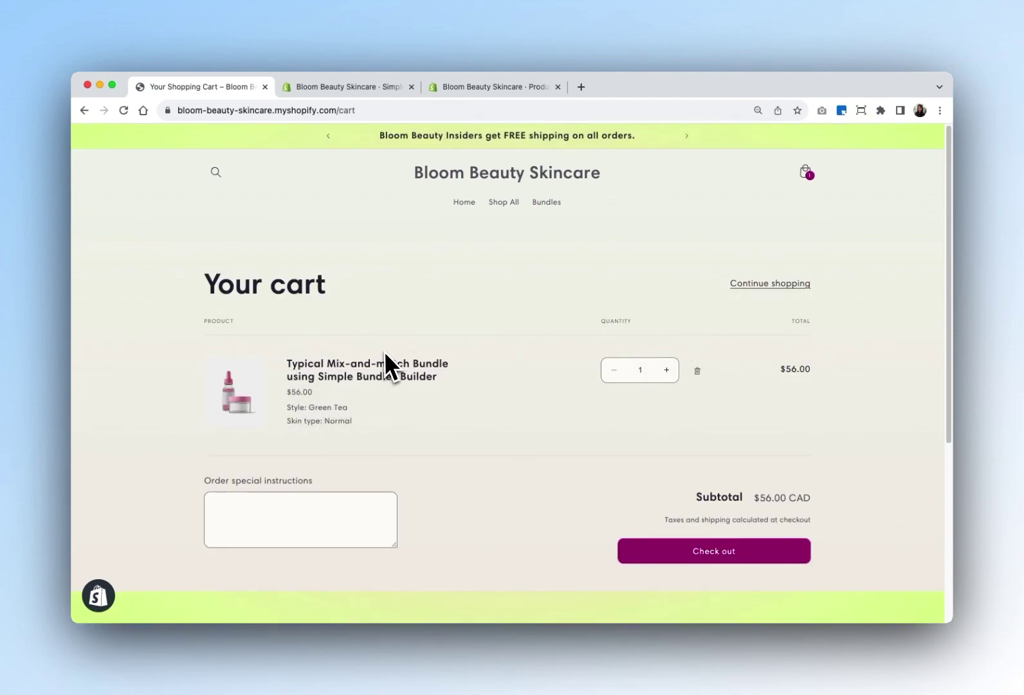
Step: Check out the bundle order for a $70.90 total, then return to the Simple Bundles admin list
click(765, 555)
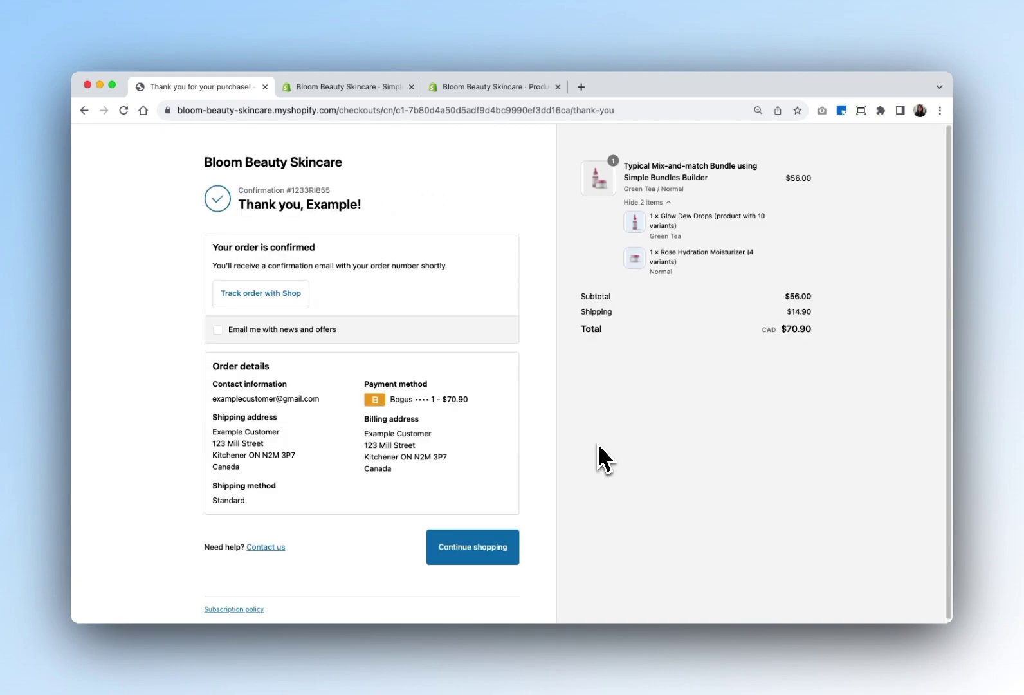
click(325, 86)
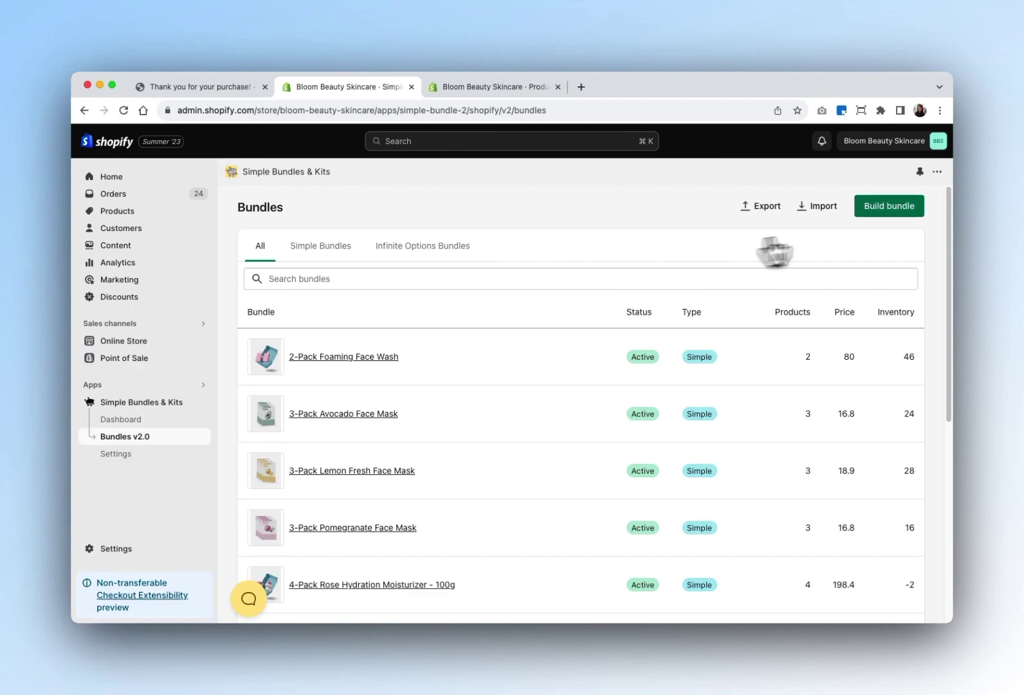
Step: Start a new Infinite Options Bundle product titled 'Typical Mix-and-match using Infinite Options'
click(877, 209)
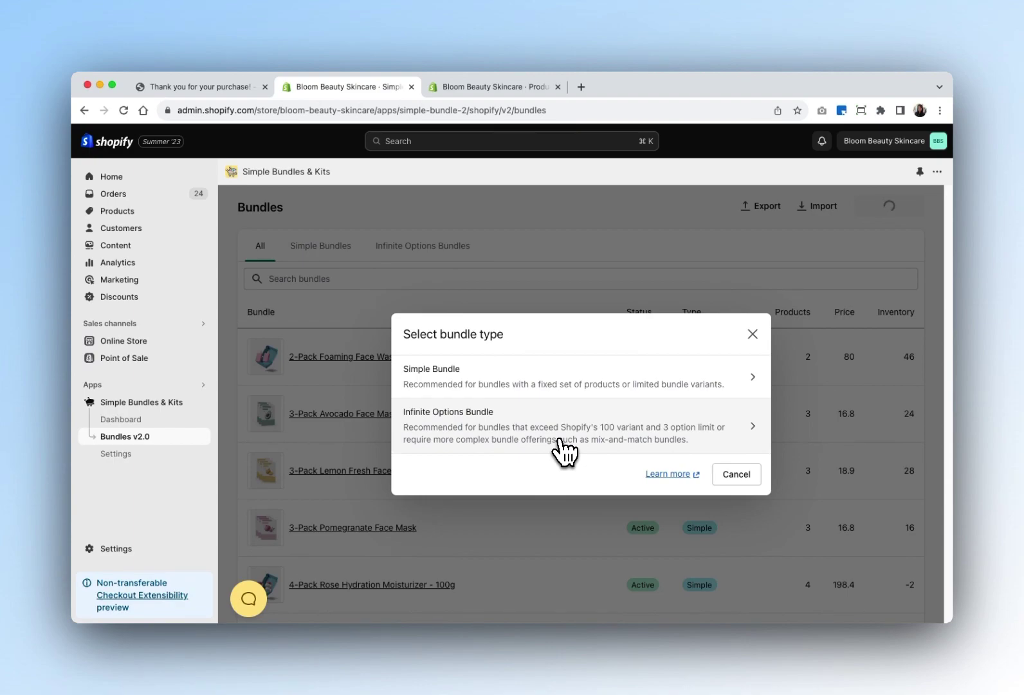
click(561, 449)
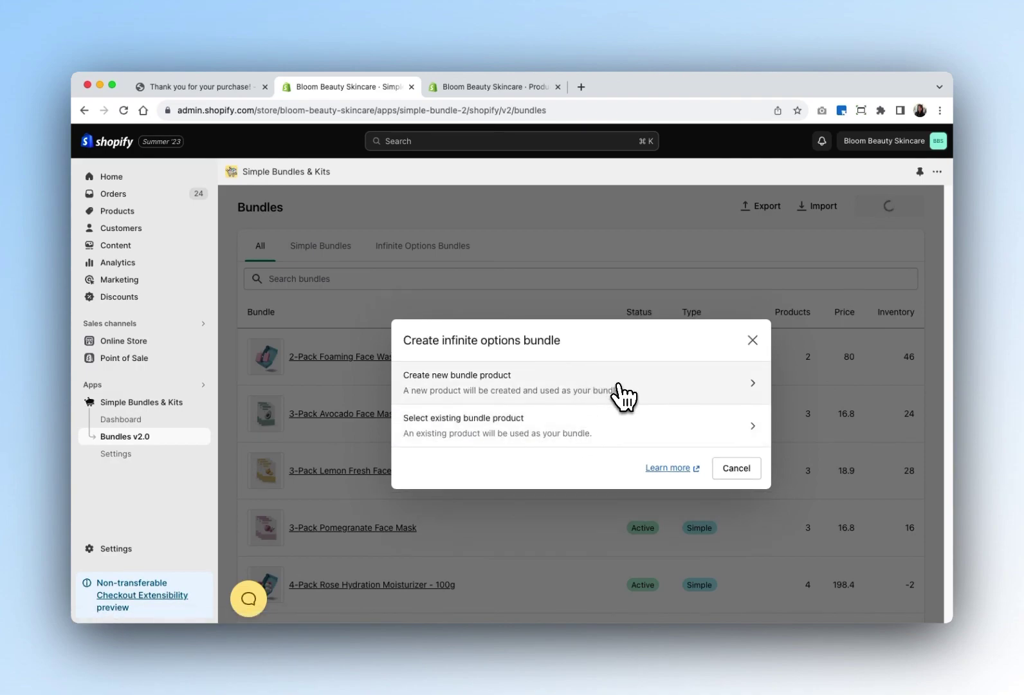
click(656, 390)
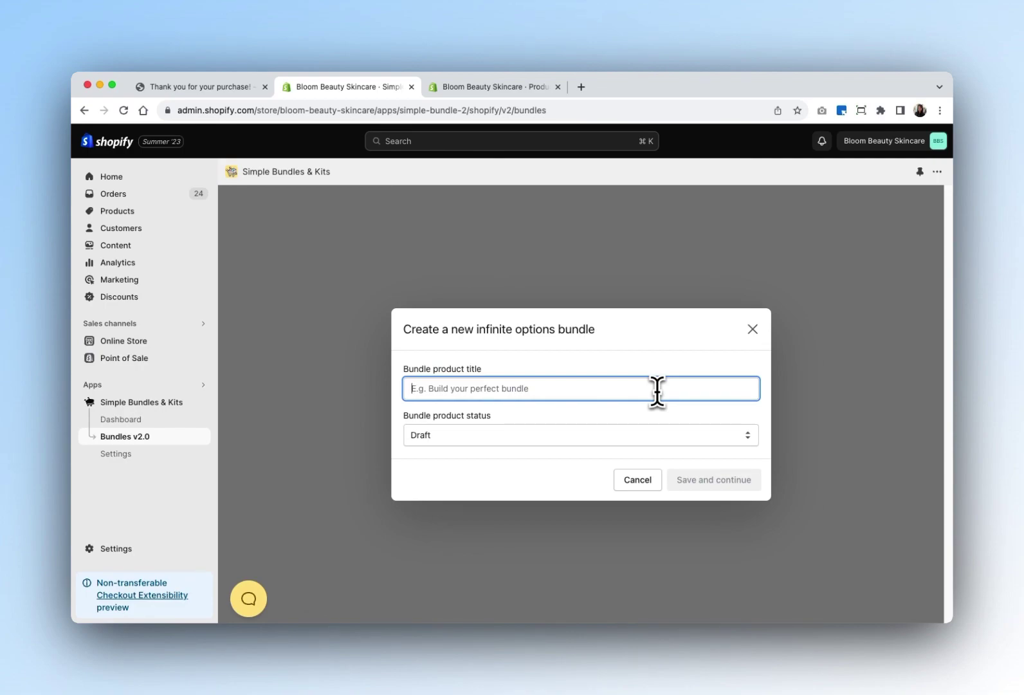
text(Typical )
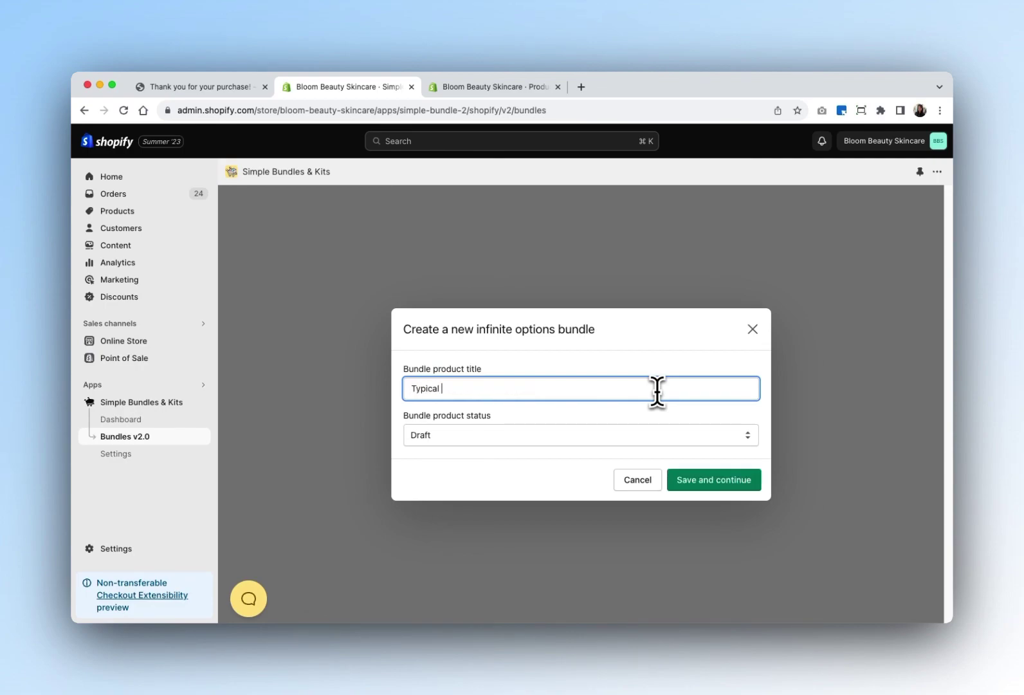
text(m)
text(Match)
key(BackSpace)
key(BackSpace)
key(BackSpace)
key(BackSpace)
key(BackSpace)
text(match using Infinite Options)
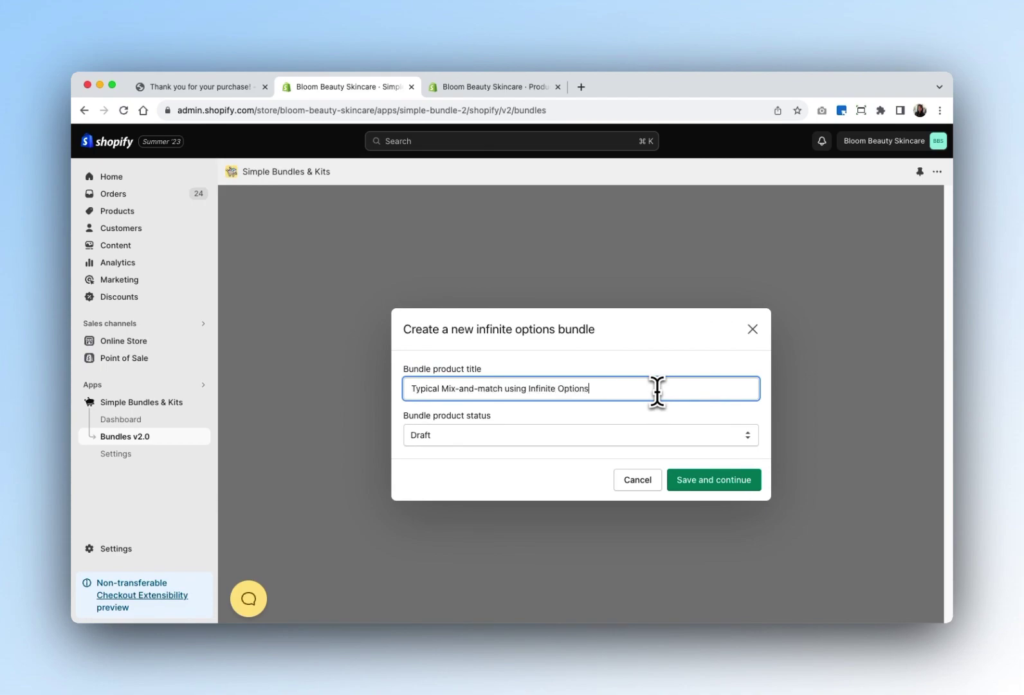
text( Builder)
Step: Set the new bundle's status to Active and save it
click(717, 432)
click(693, 450)
click(711, 481)
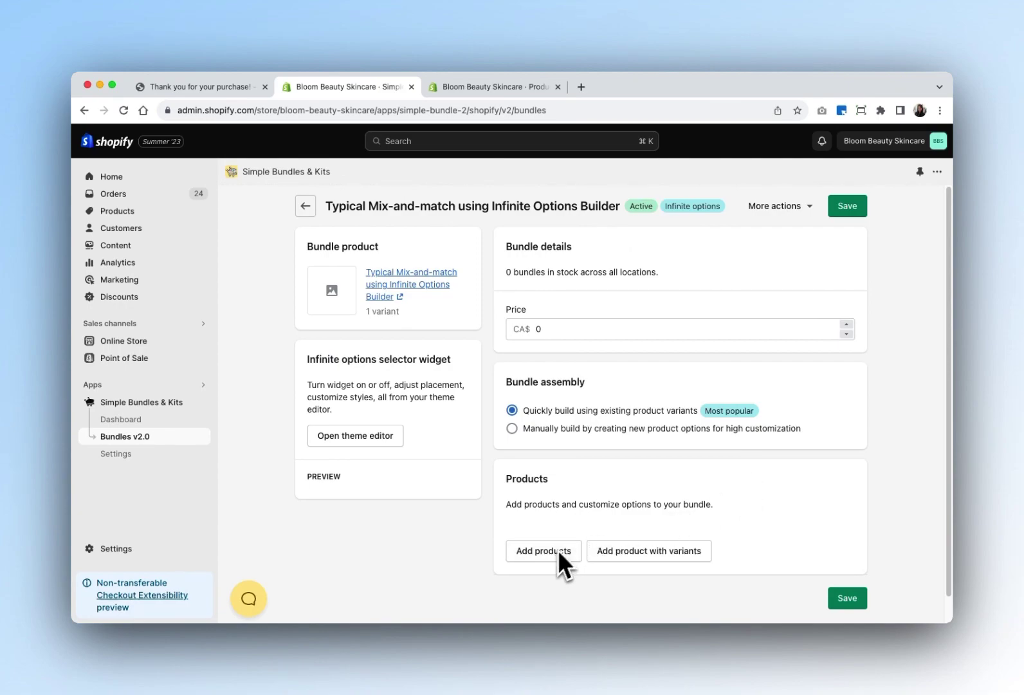
Step: Add Glow Dew Drops with all 10 variants to the bundle
click(671, 552)
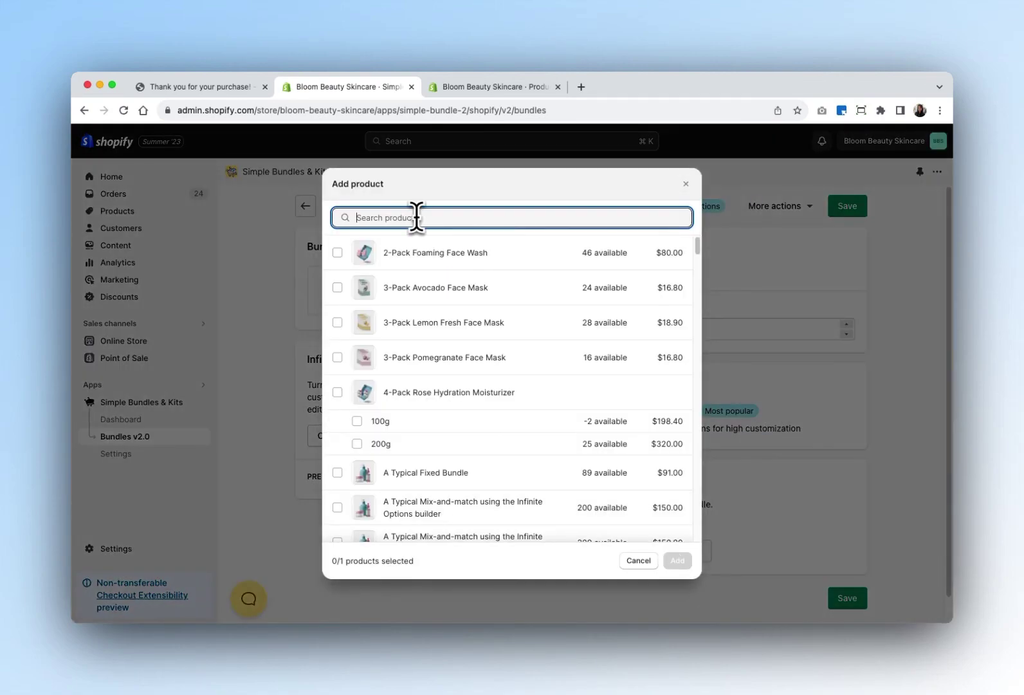
text(glow dew drops)
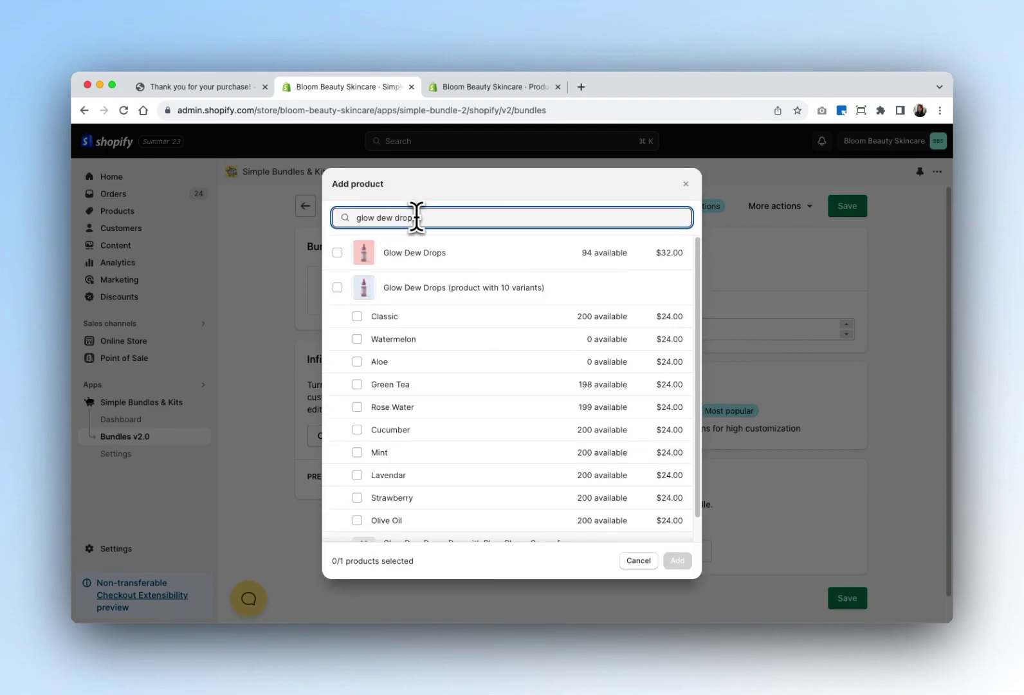
click(422, 288)
click(677, 560)
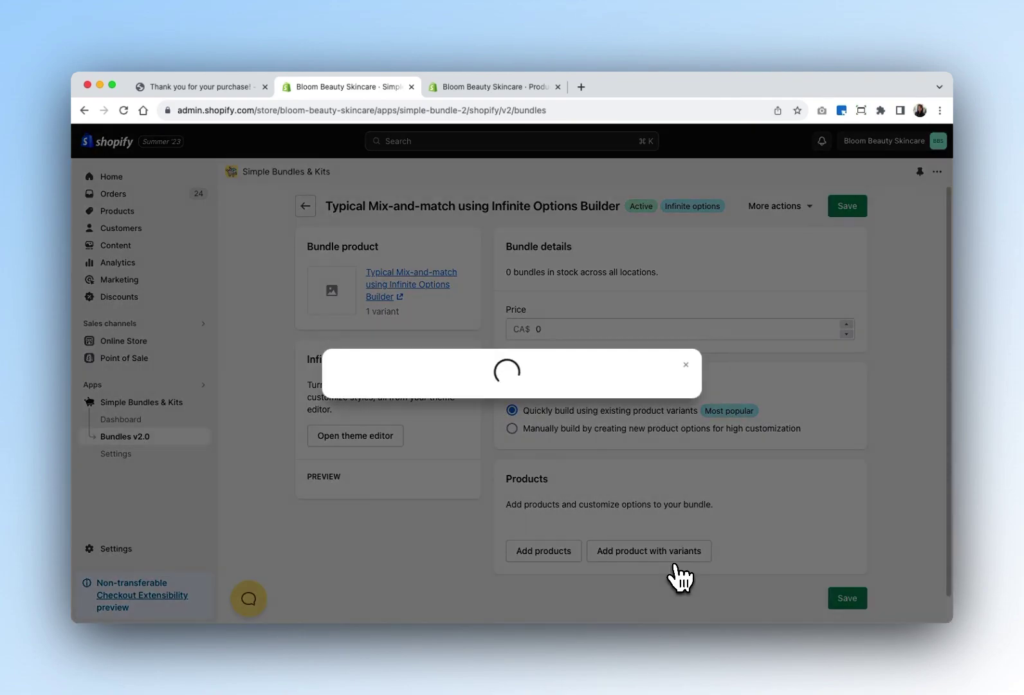
Step: Add Moisture Barrier Cleanser with all 6 variants to the bundle
scroll(687, 512, down, 8)
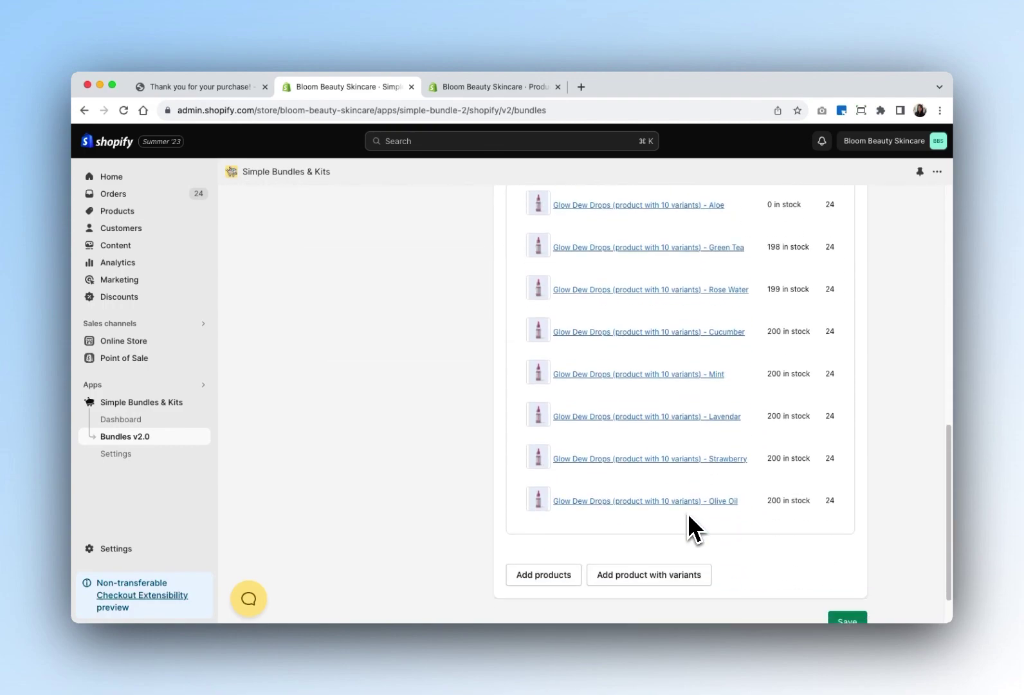
click(685, 515)
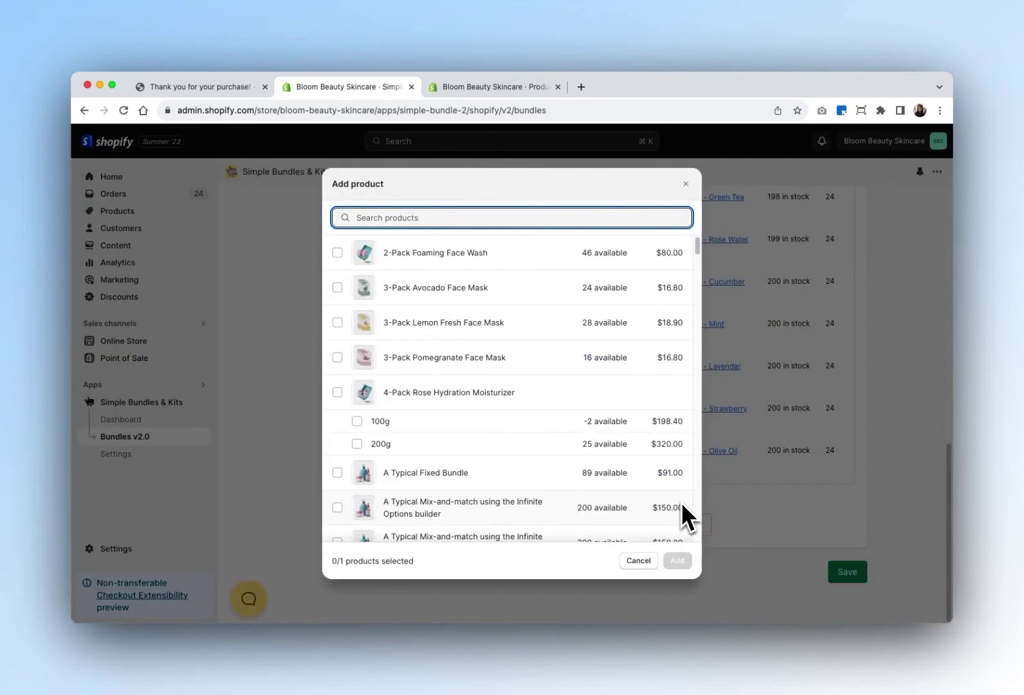
text(Cleanser)
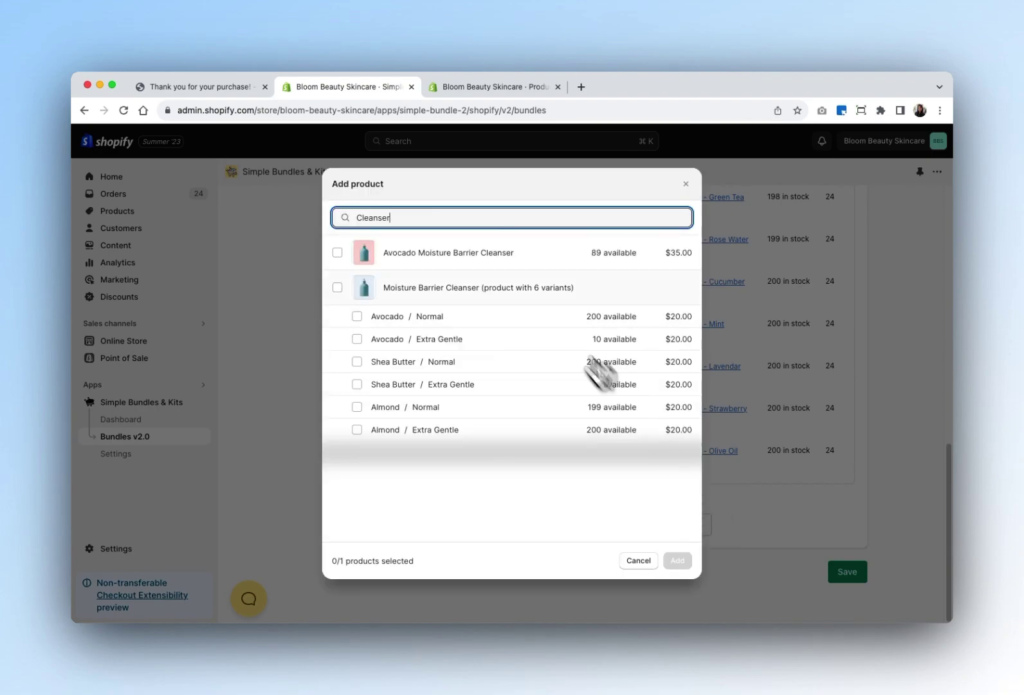
click(524, 295)
click(679, 560)
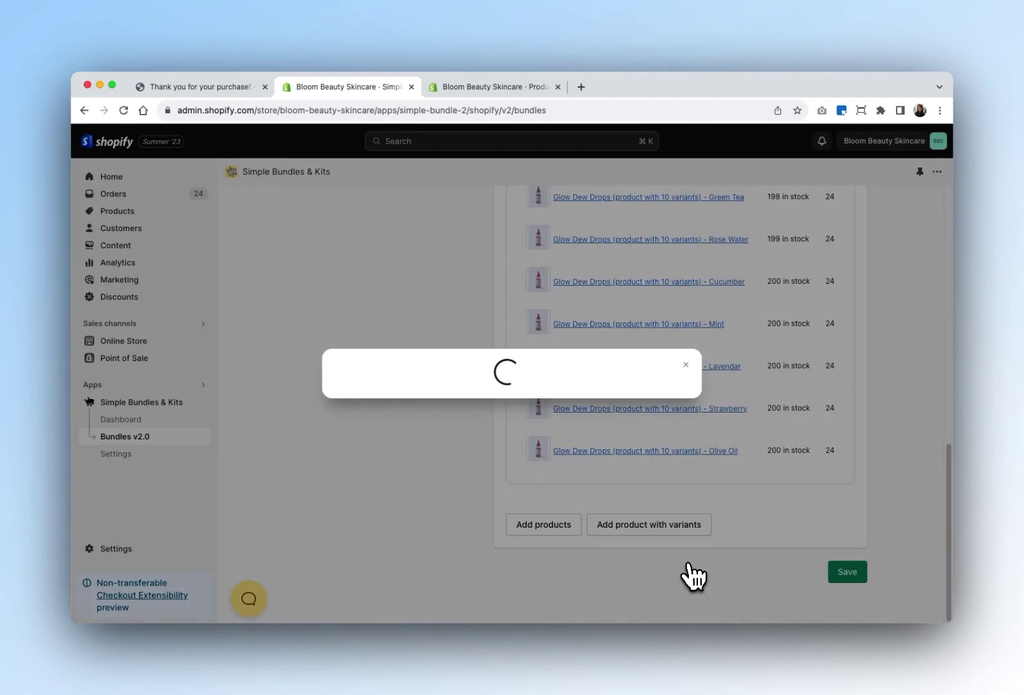
Step: Add Rose Hydration Moisturizer with all 4 variants to the bundle
scroll(707, 551, down, 5)
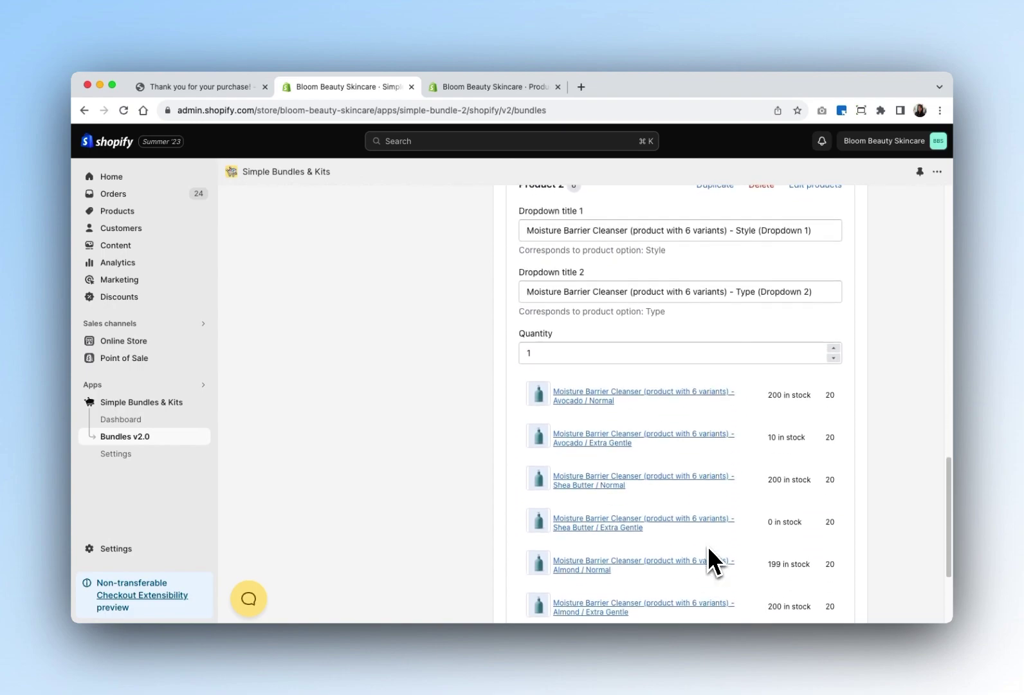
scroll(707, 546, down, 2)
click(687, 529)
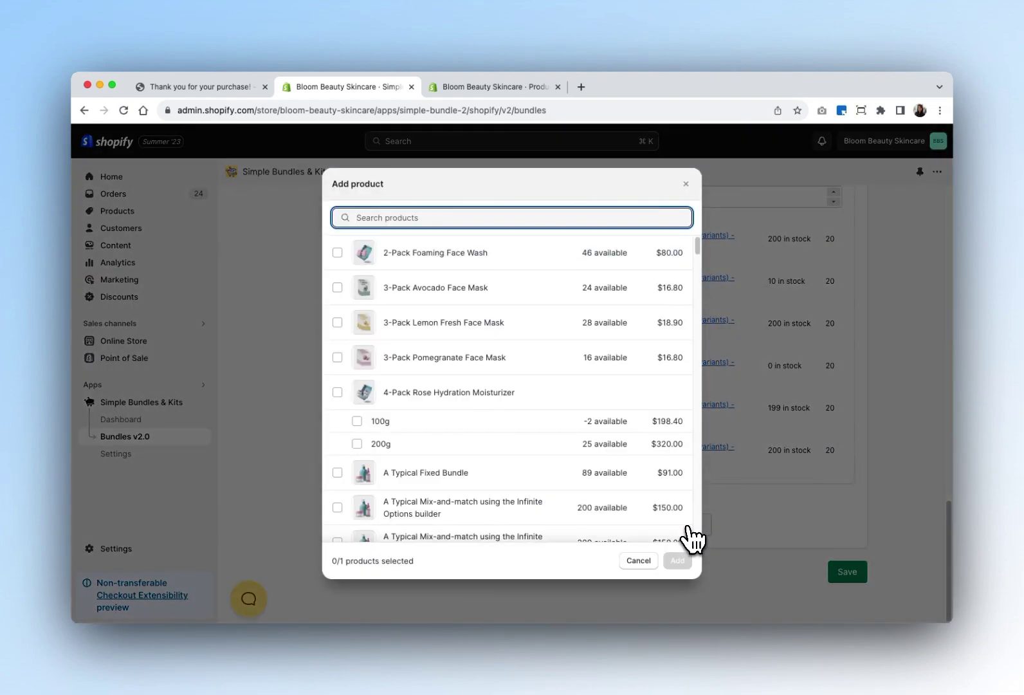
text(Moisturiz)
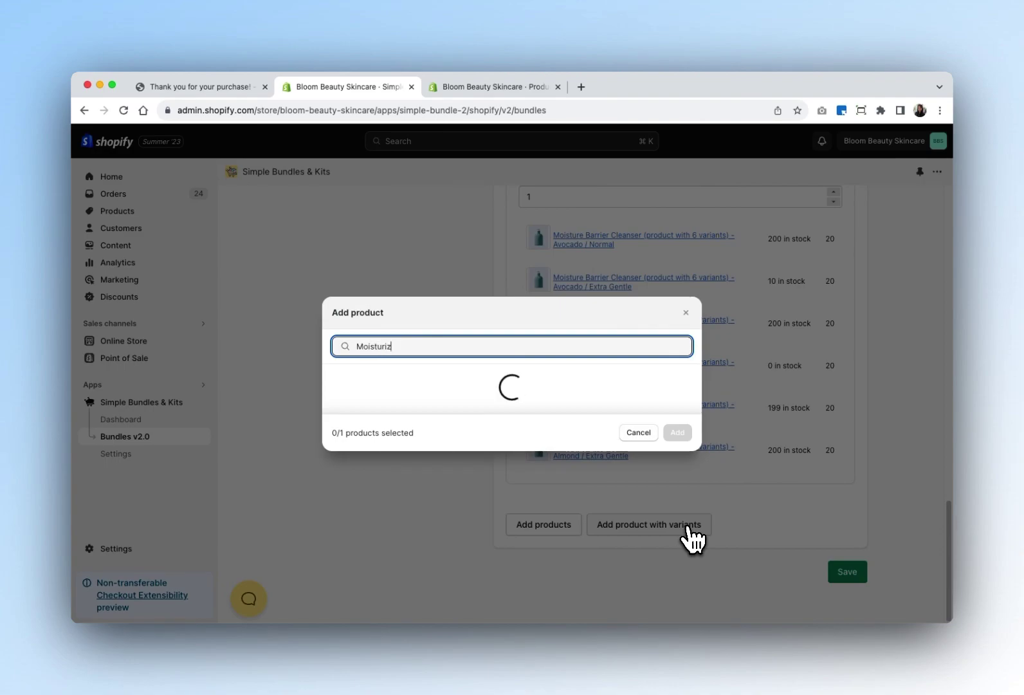
text(er)
click(455, 425)
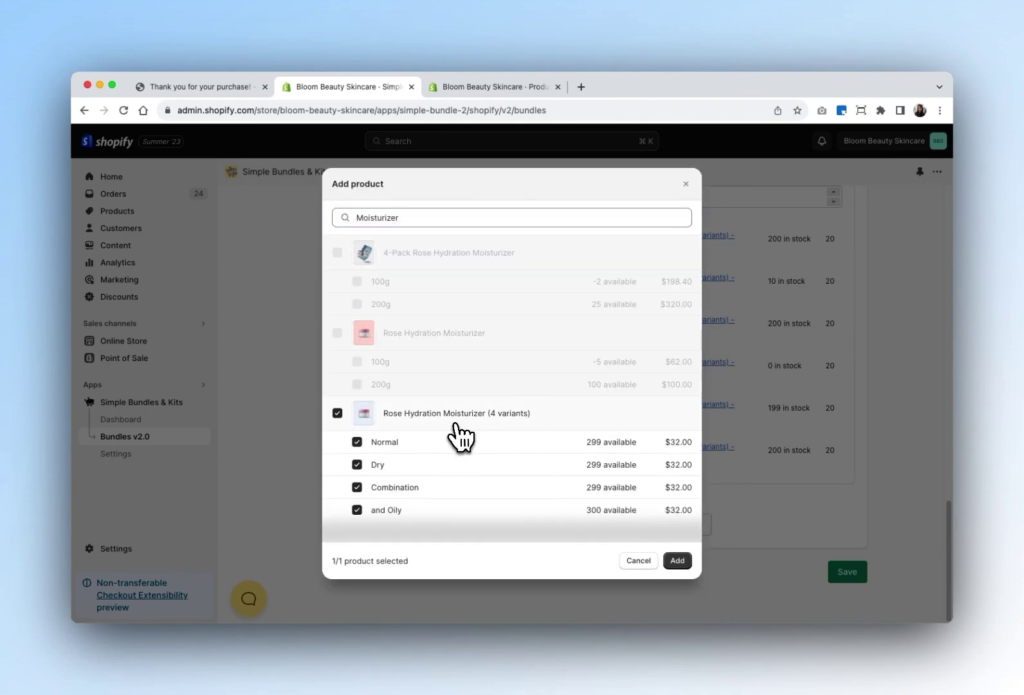
click(678, 560)
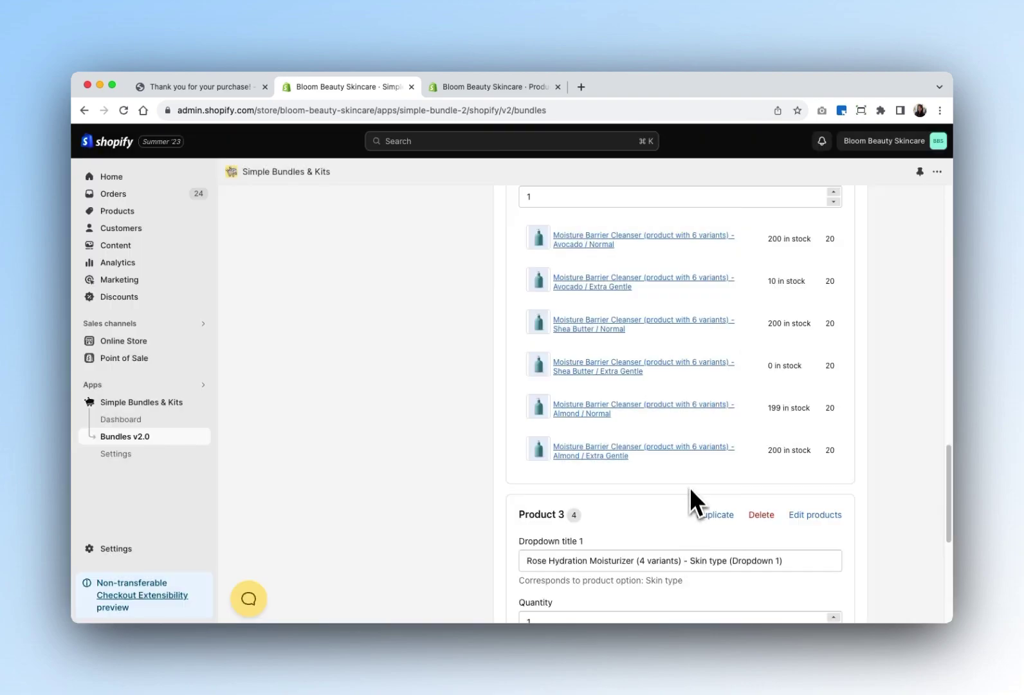
scroll(691, 481, up, 20)
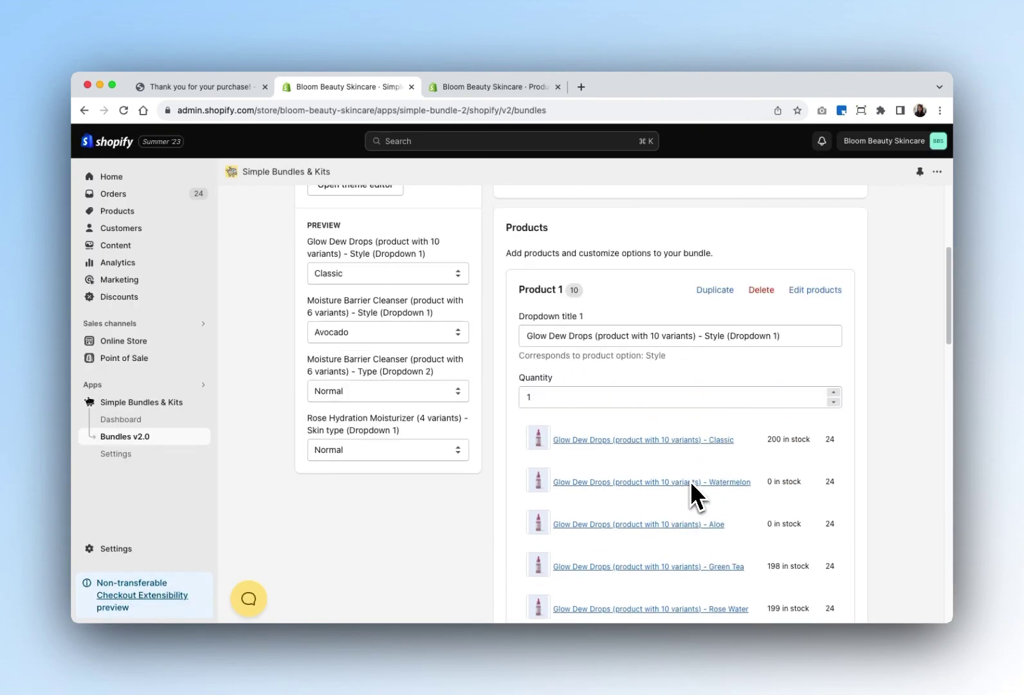
Step: Test the Glow Dew Drops style dropdown in the bundle preview, leaving Classic selected
scroll(691, 481, down, 5)
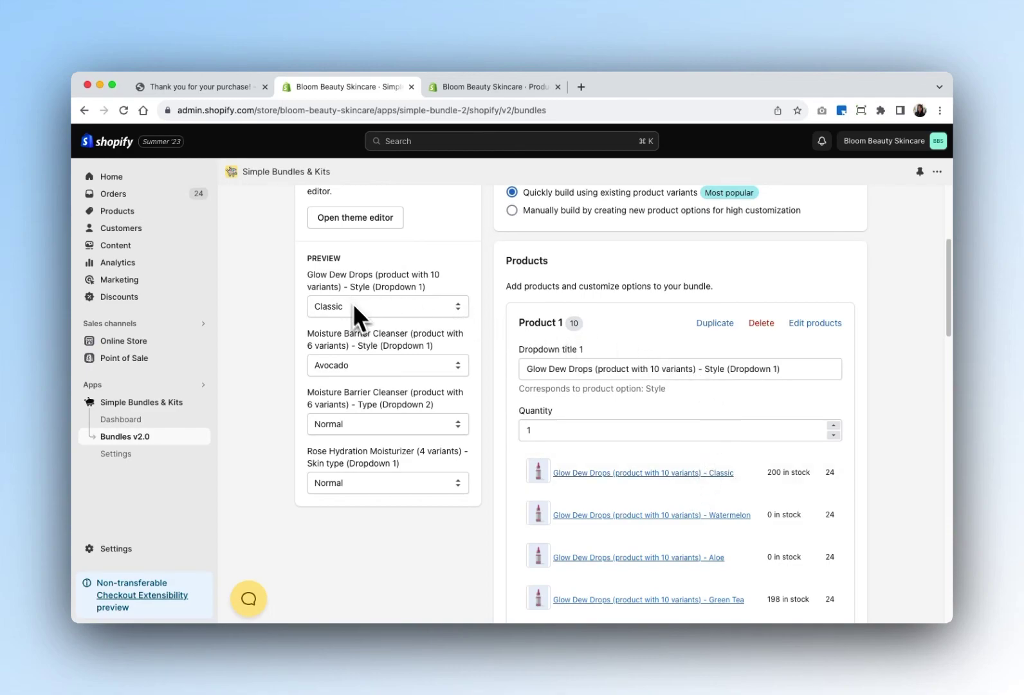
click(403, 311)
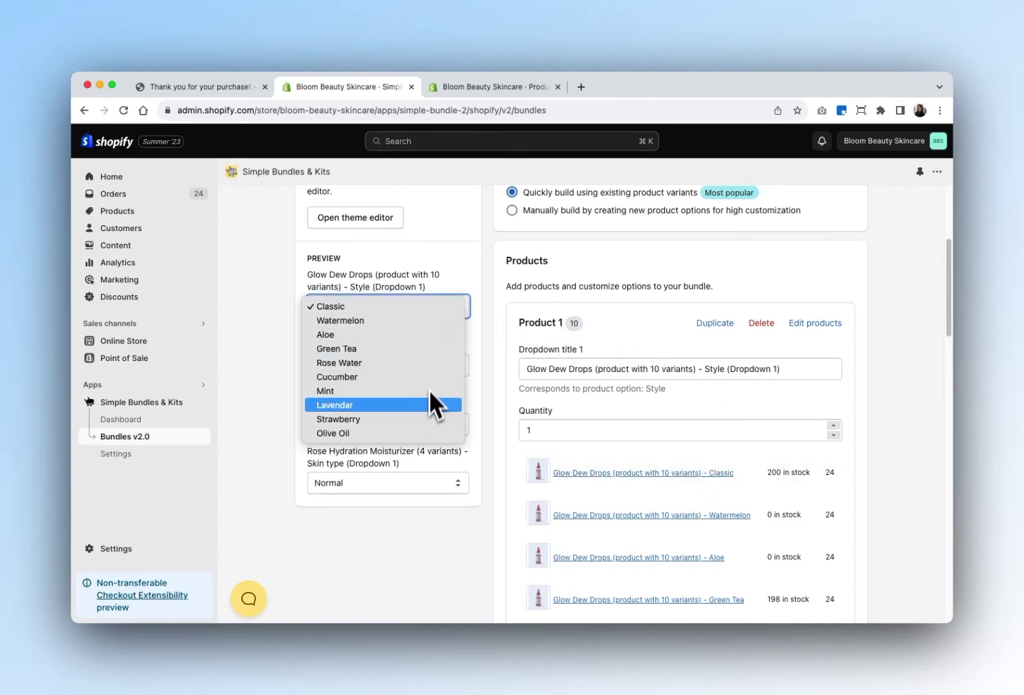
click(491, 415)
scroll(643, 483, down, 15)
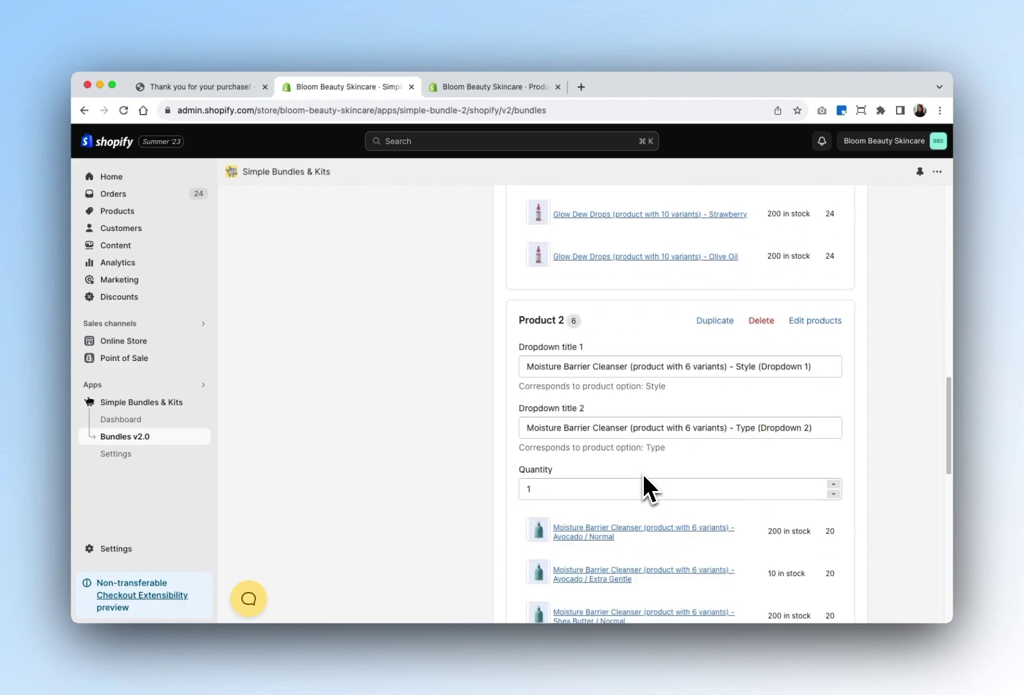
scroll(643, 477, up, 1)
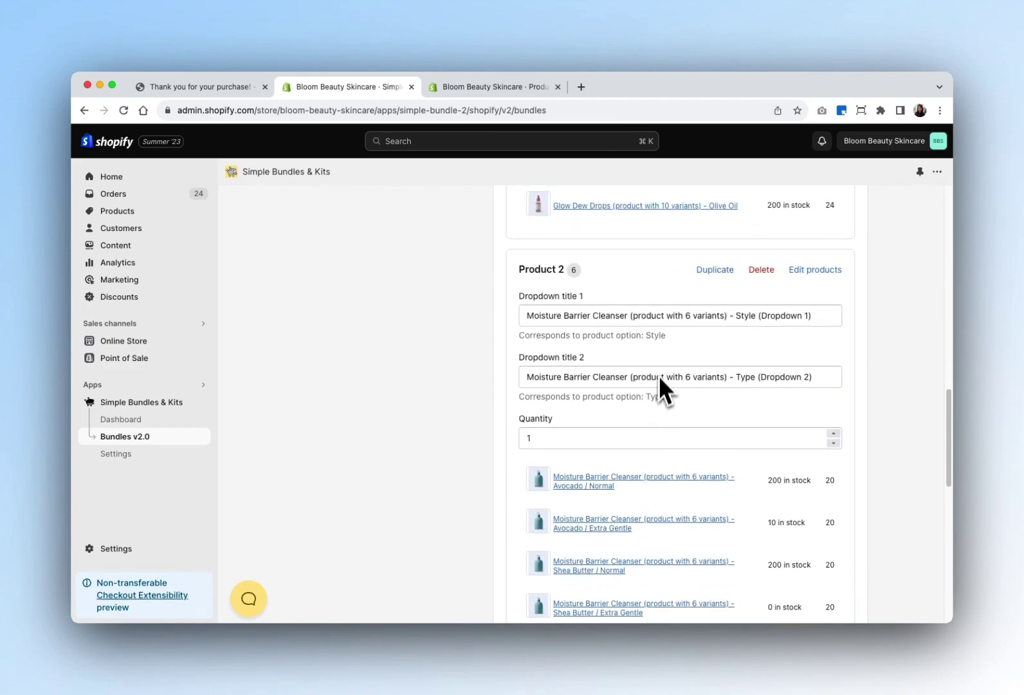
scroll(667, 399, down, 10)
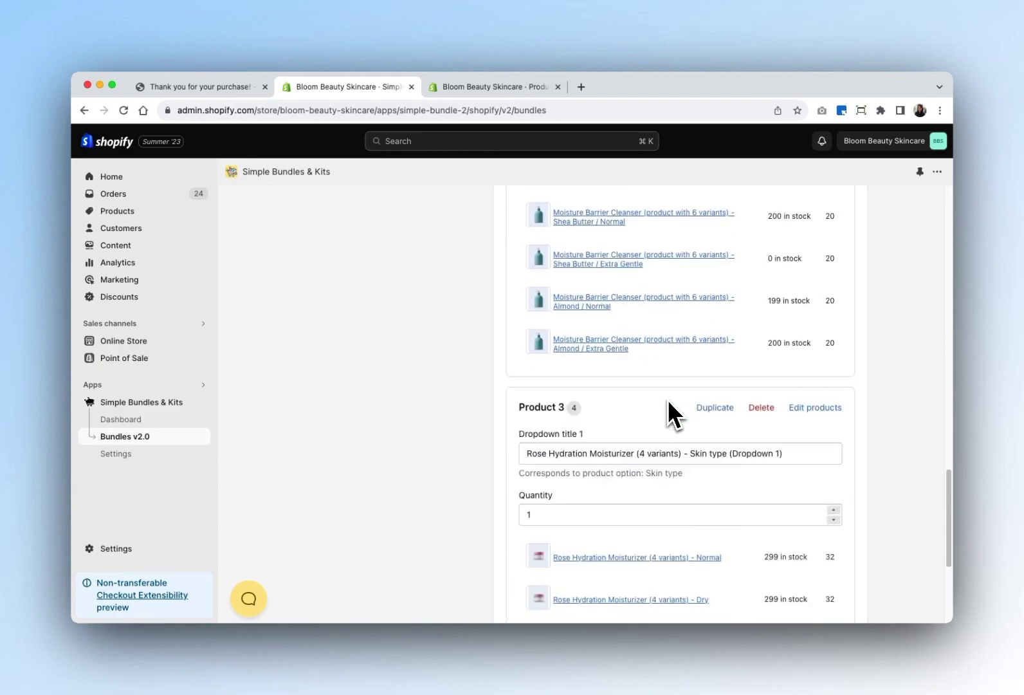
scroll(663, 317, up, 15)
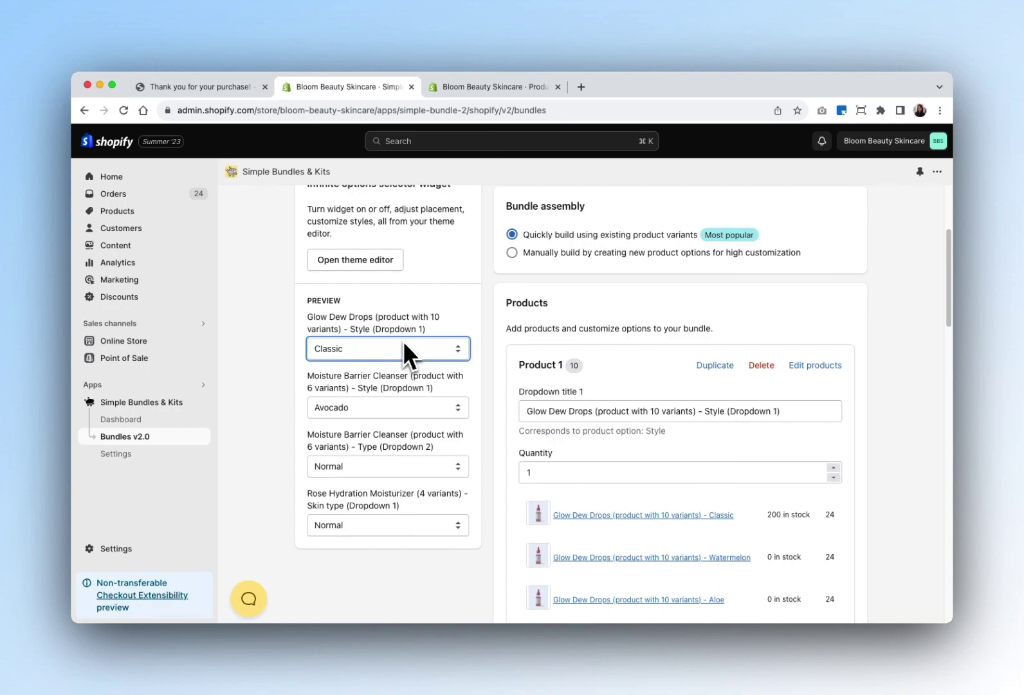
Step: Check the preview's cleanser style, cleanser type and moisturizer skin type dropdowns without changing them
click(418, 413)
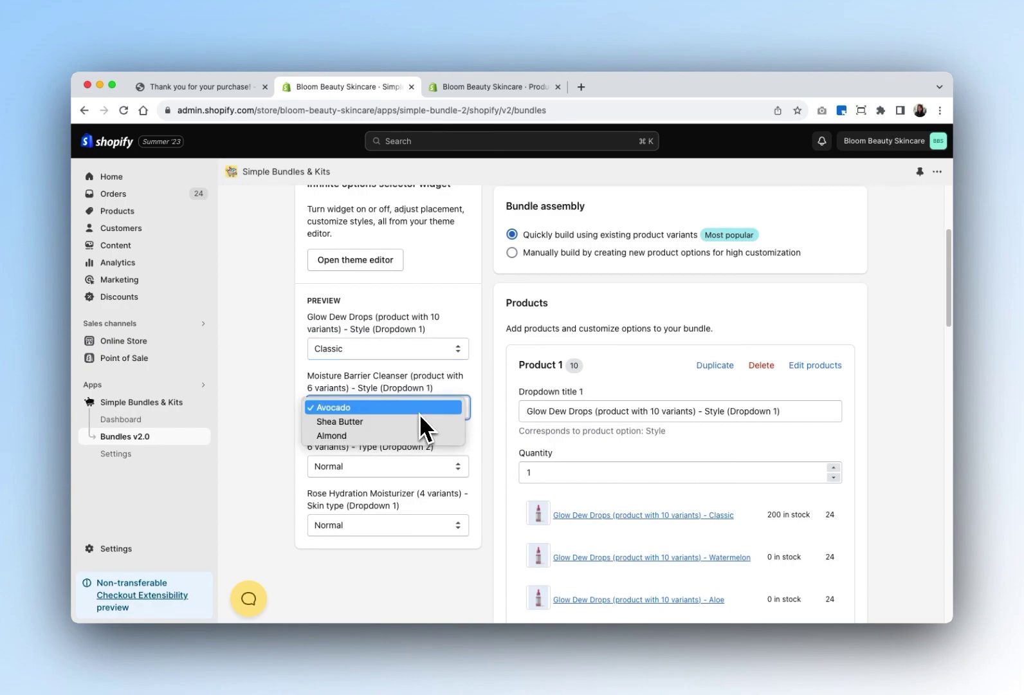
click(487, 405)
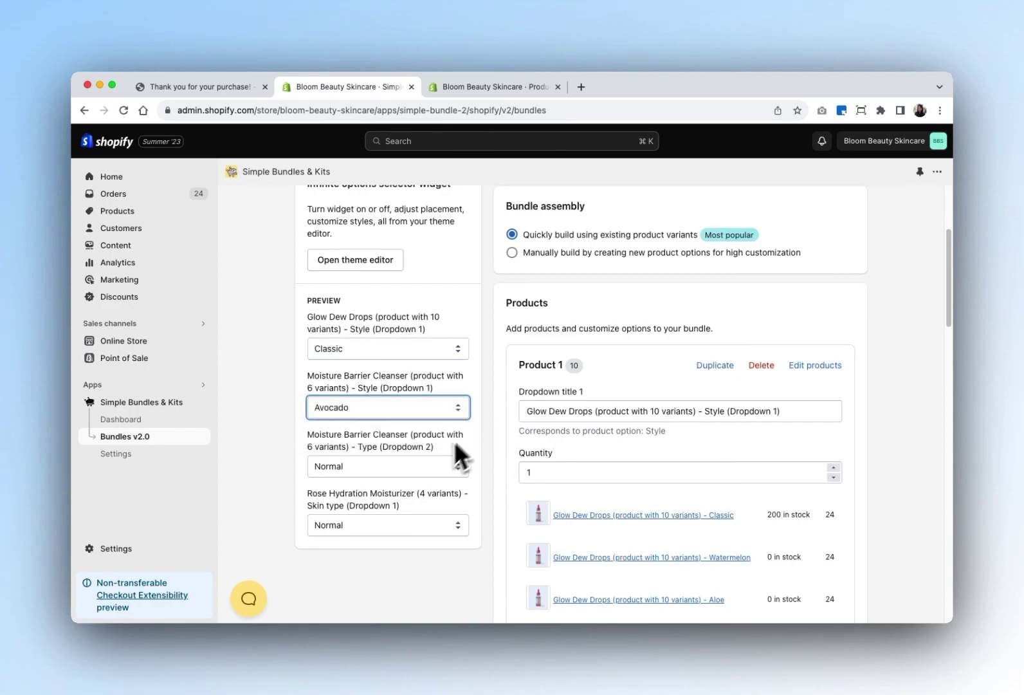
click(426, 465)
click(483, 468)
scroll(485, 467, down, 1)
click(444, 484)
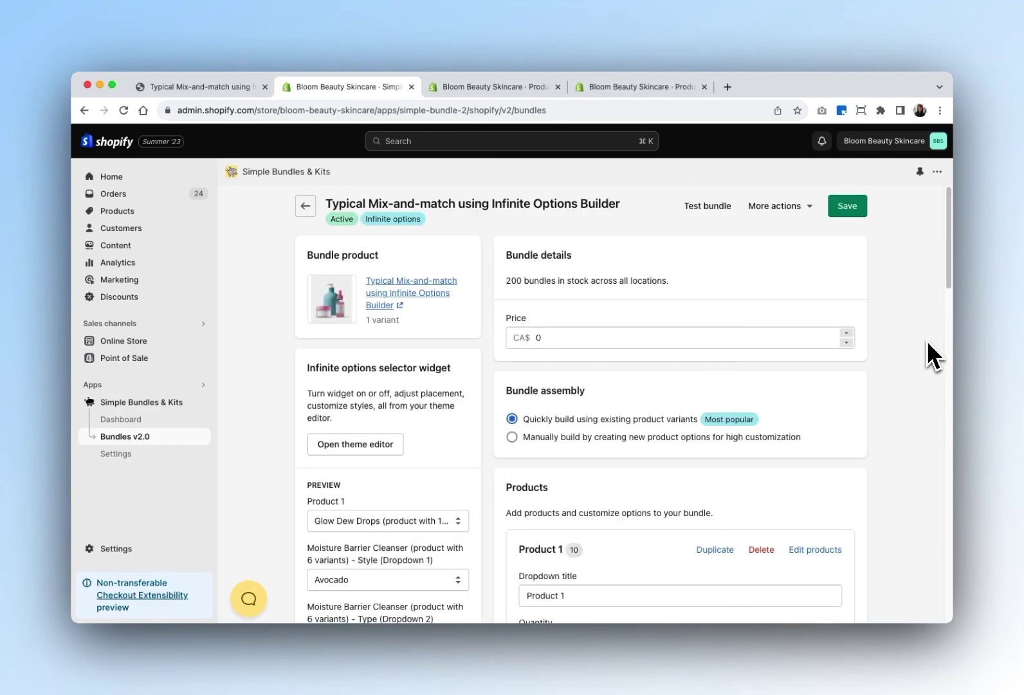
Step: Change the bundle price to 150, save it, and go to the storefront tab
click(536, 337)
key(BackSpace)
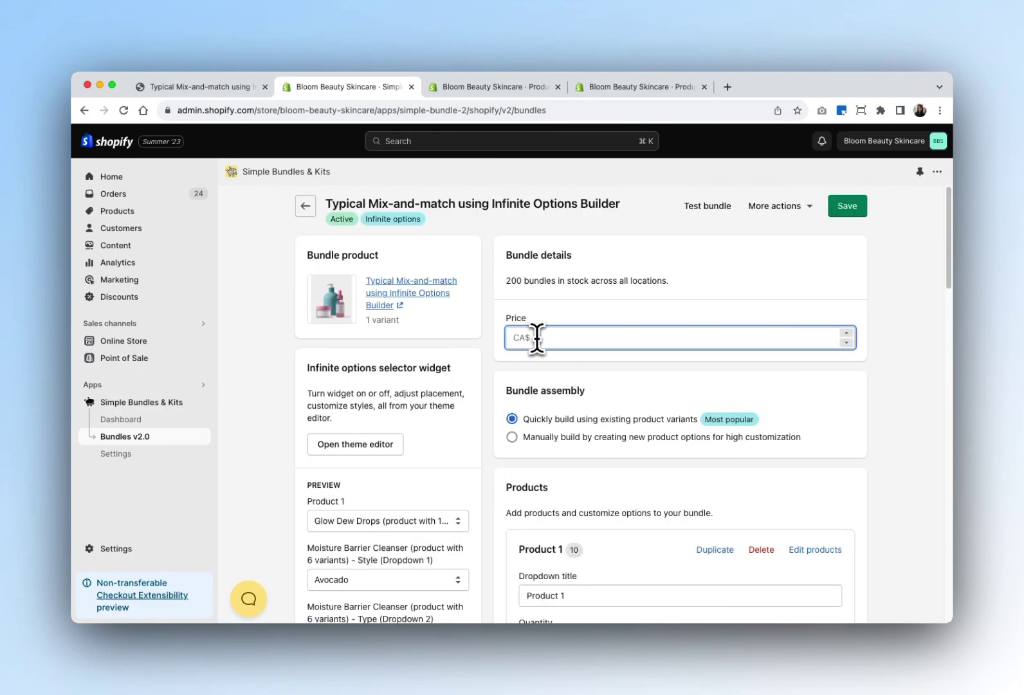
text(150)
click(850, 208)
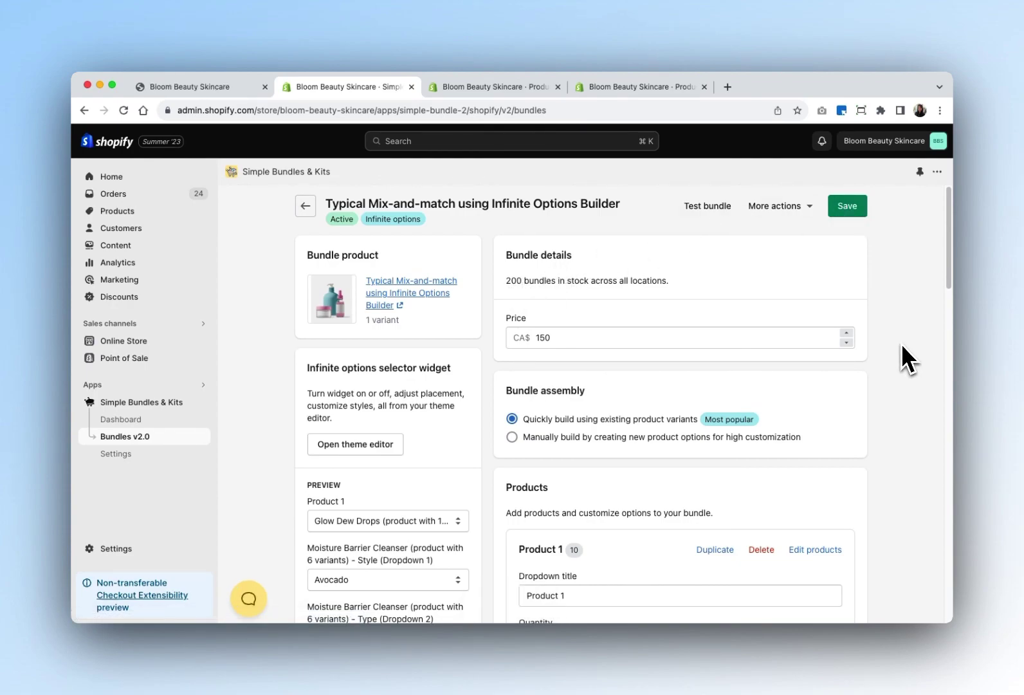
click(249, 84)
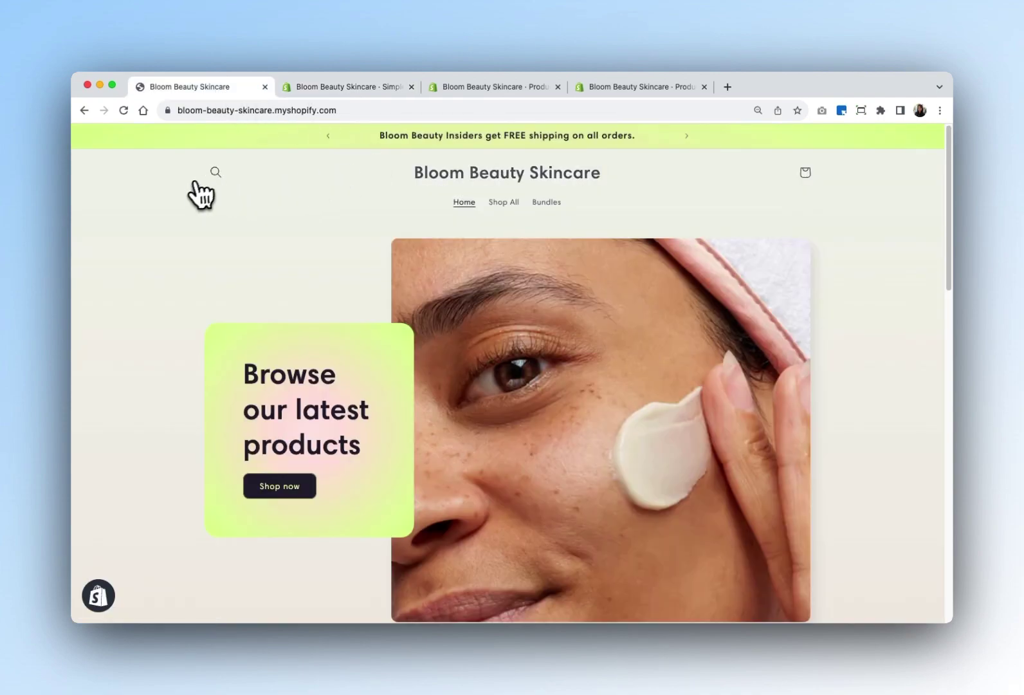
Step: Search the storefront for 'Typical Mix-and-match using Infinite Options Builder' and find its $150.00 CAD price
click(216, 172)
text(Typical Mix-and-match using Infinite Options Builder)
key(Return)
scroll(862, 454, down, 2)
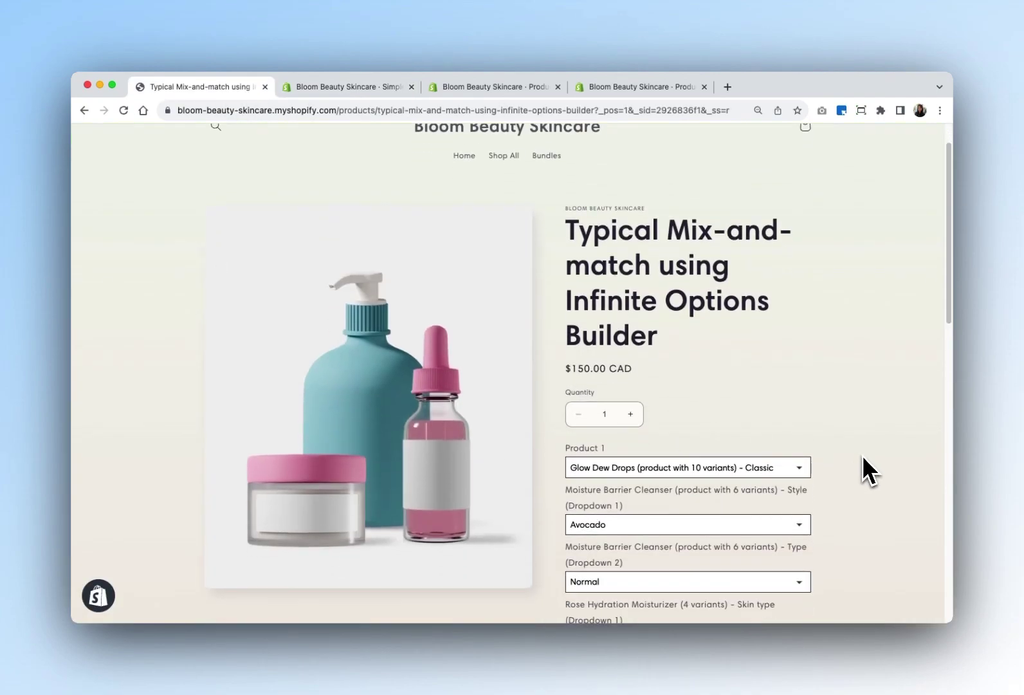
scroll(862, 454, down, 4)
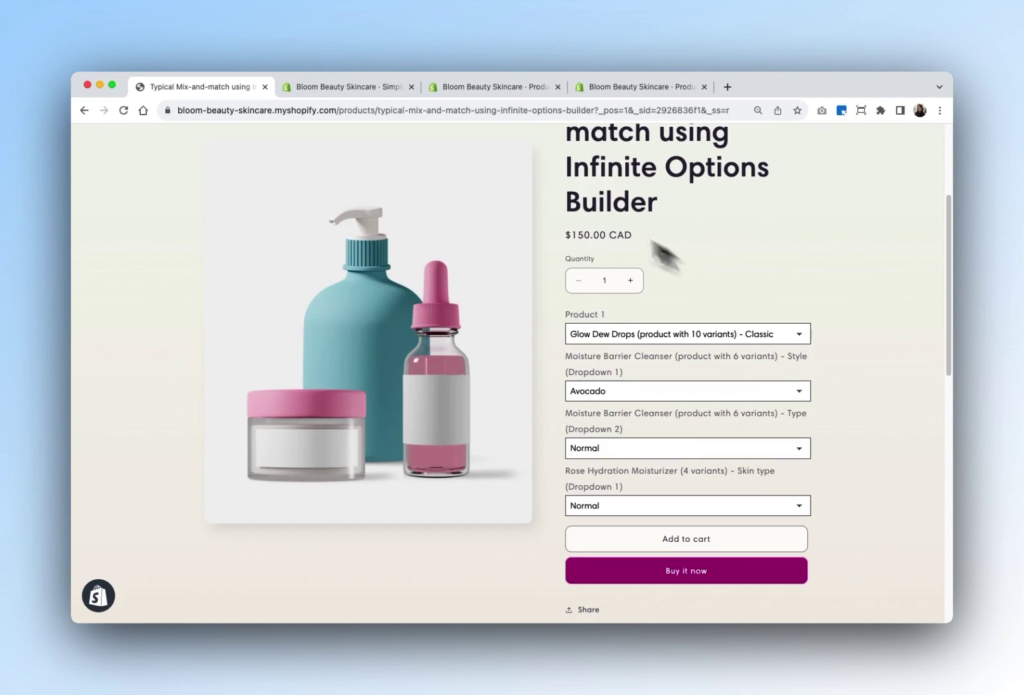
drag(562, 238, 667, 238)
Step: Choose Green Tea for Product 1, Almond cleanser style, Normal cleanser type and Normal skin type
click(756, 333)
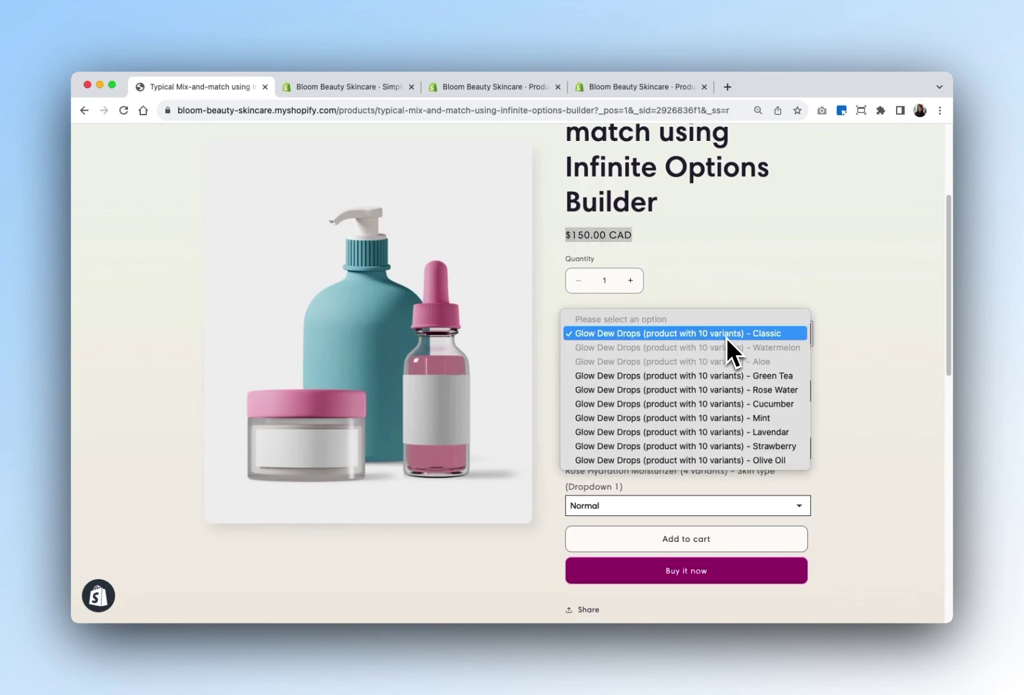
click(715, 377)
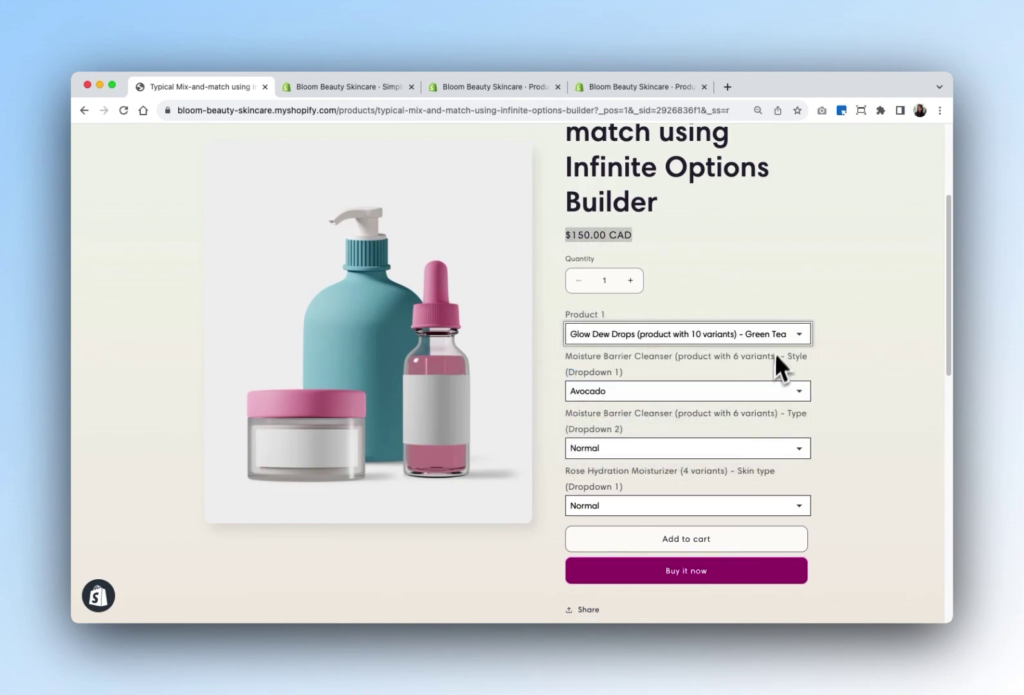
click(779, 395)
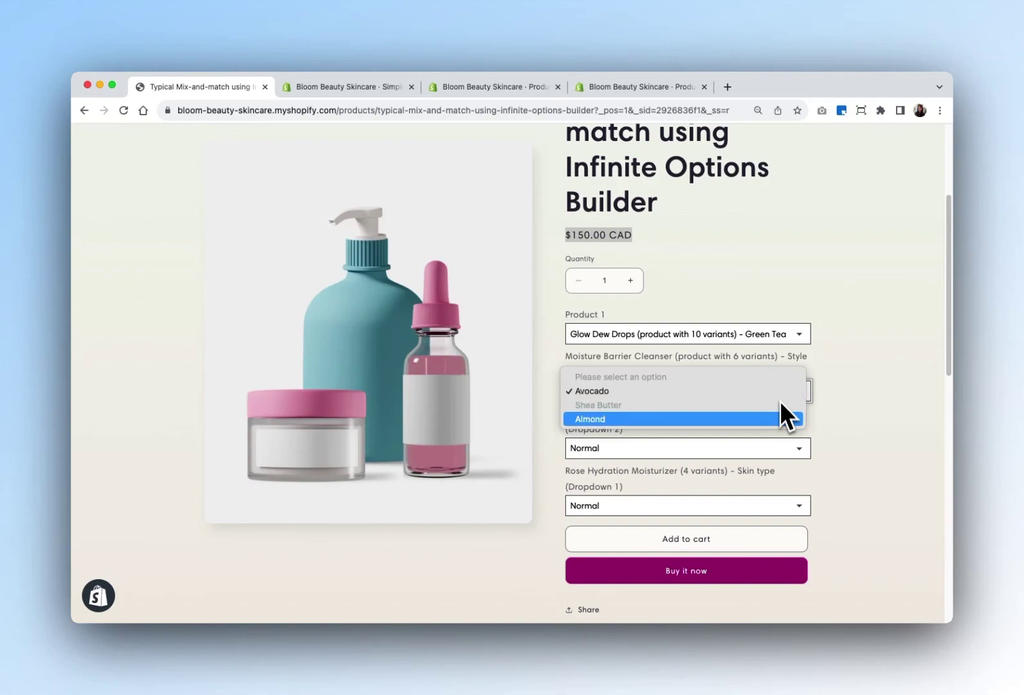
click(779, 417)
click(778, 451)
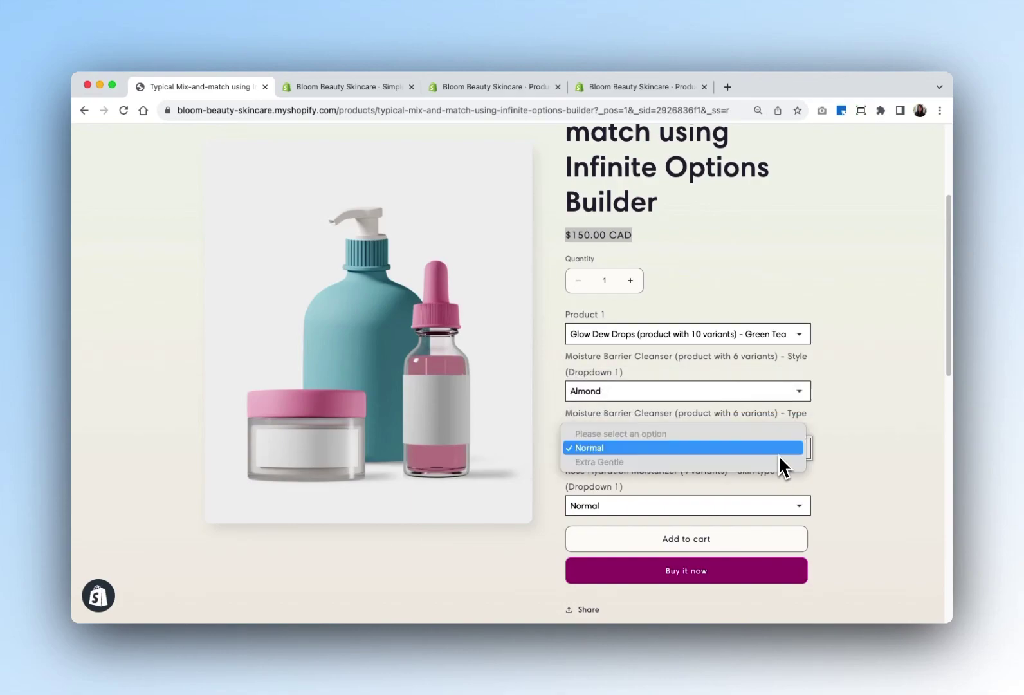
click(840, 475)
click(804, 508)
click(803, 502)
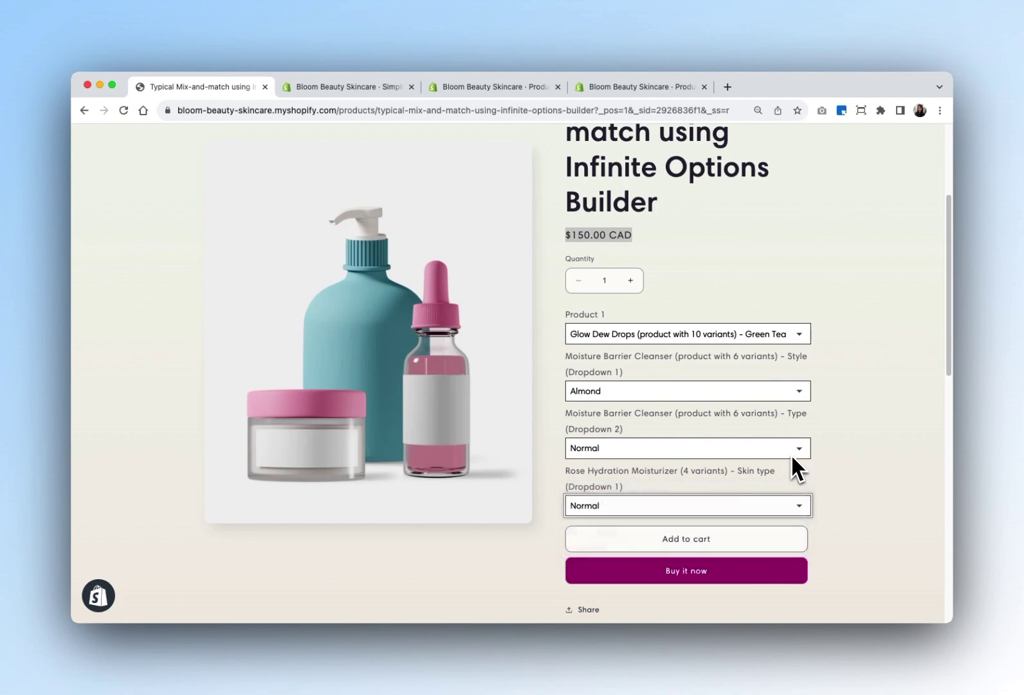
Step: Switch the cleanser style to Avocado, then add the bundle to the cart and check out
click(795, 453)
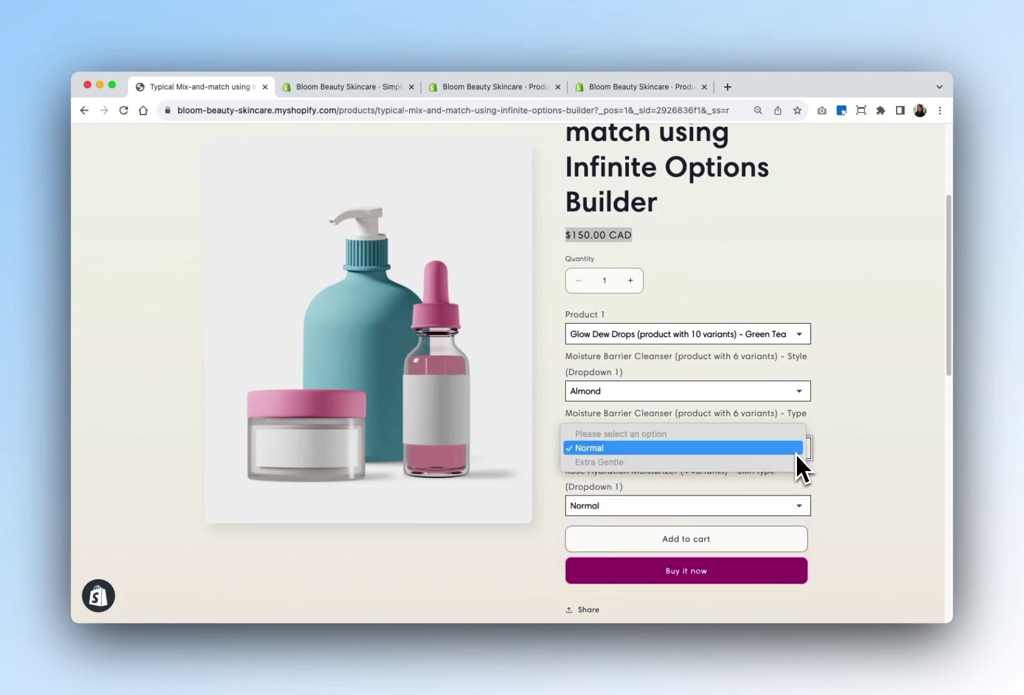
click(644, 453)
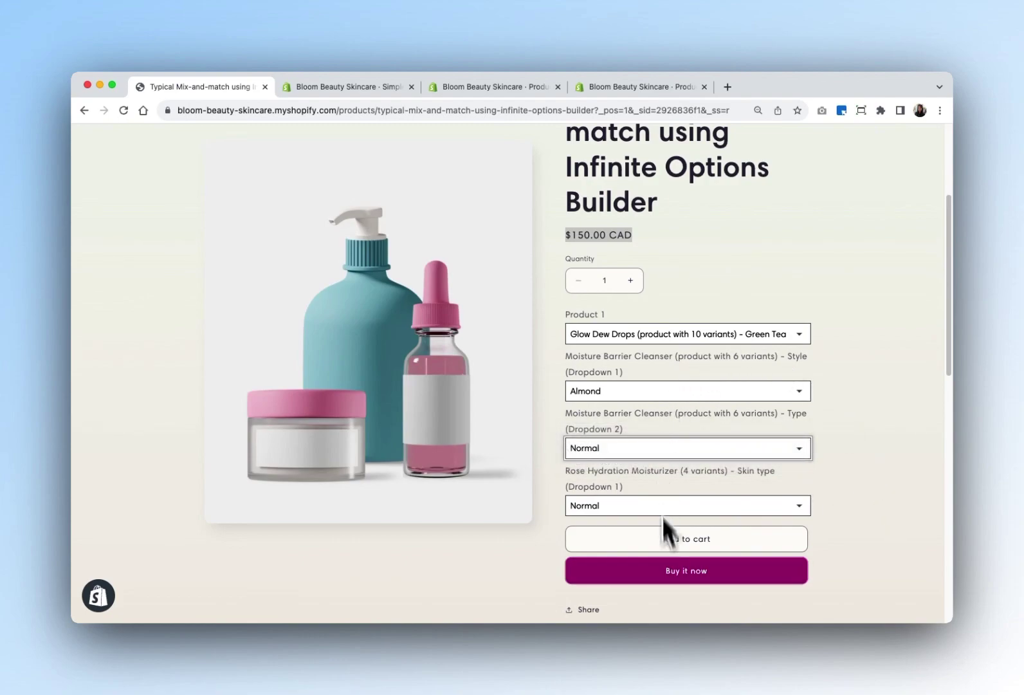
click(663, 449)
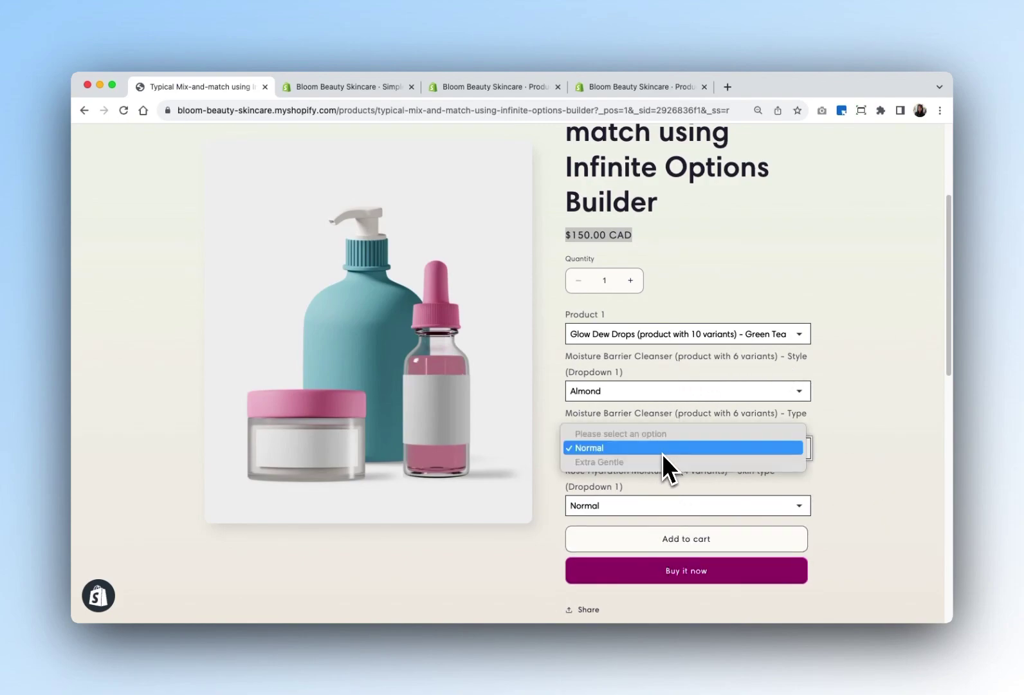
click(651, 392)
click(651, 361)
click(655, 542)
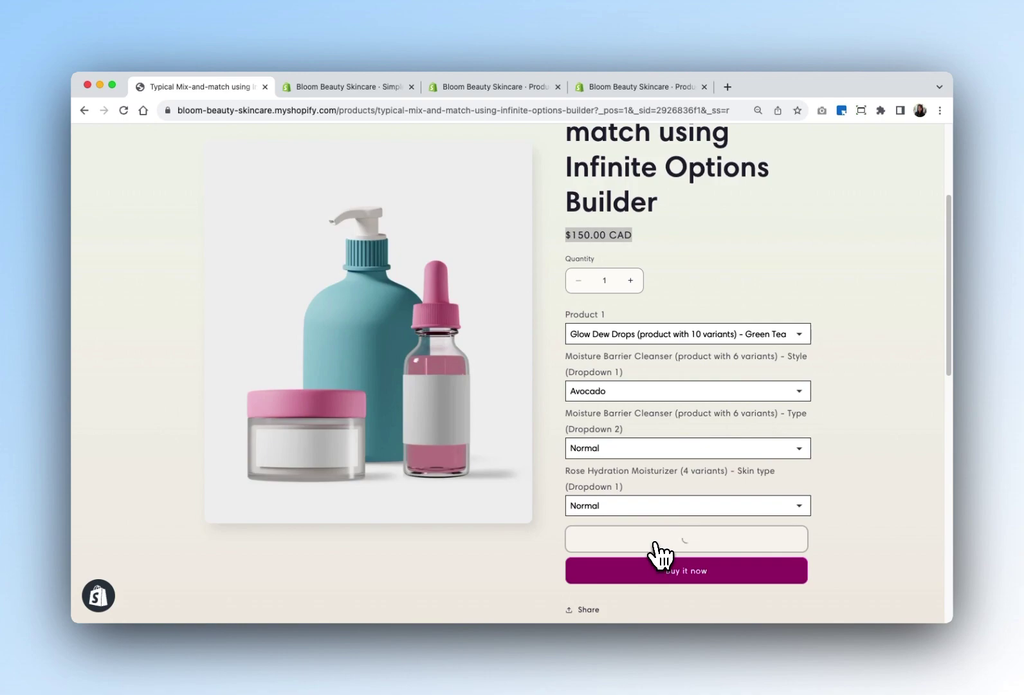
click(731, 495)
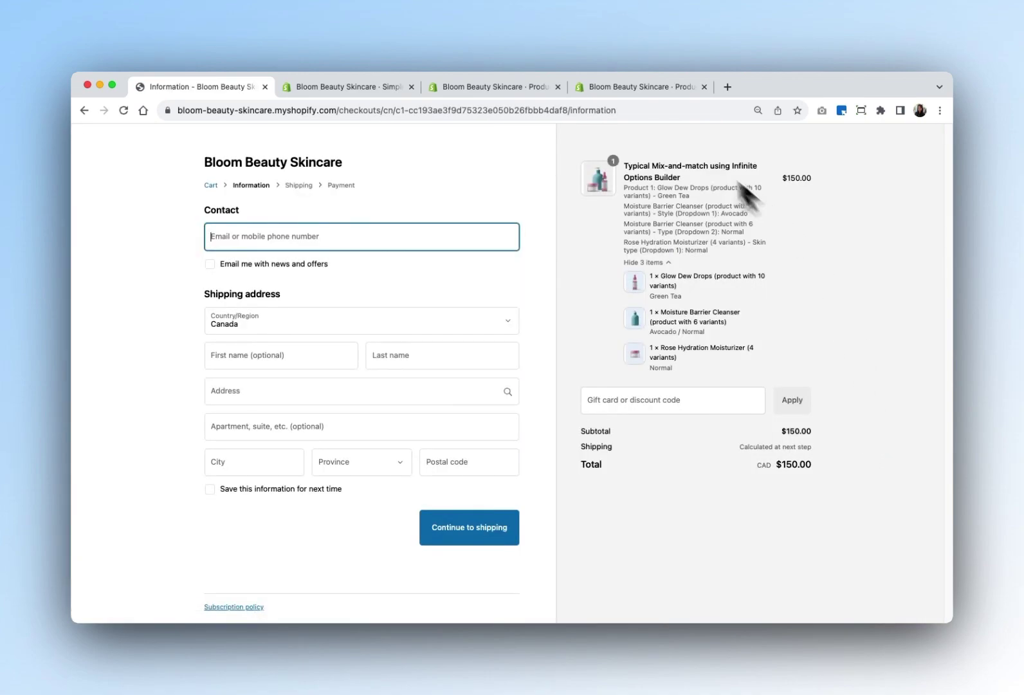
Step: Review the bundle's chosen options in the CA$150.00 checkout summary, then return to the admin
drag(625, 188, 767, 252)
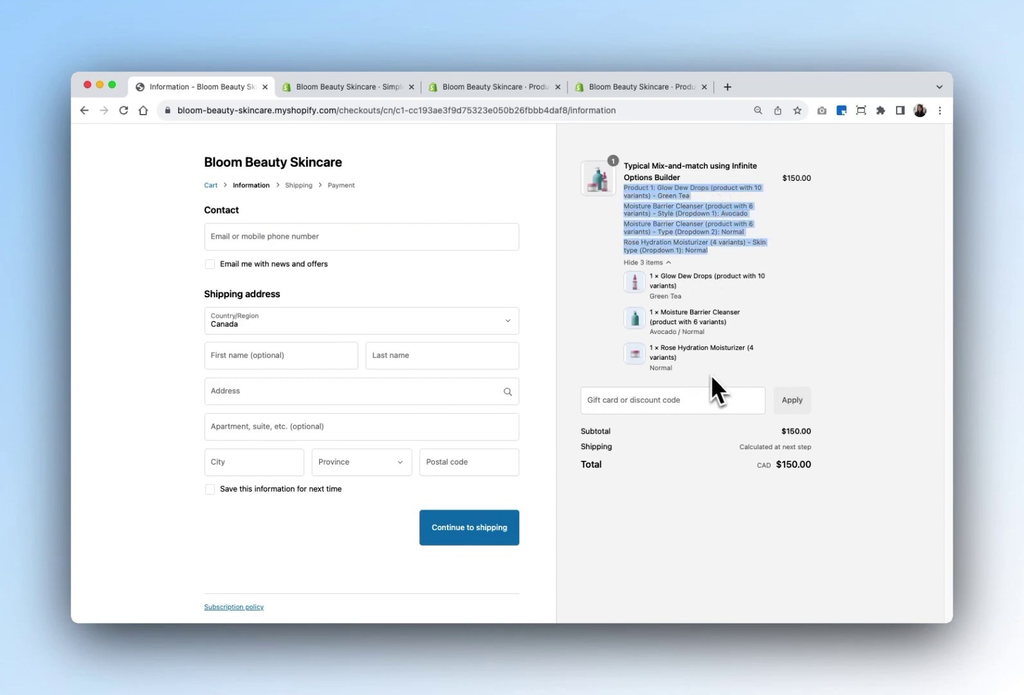
click(727, 378)
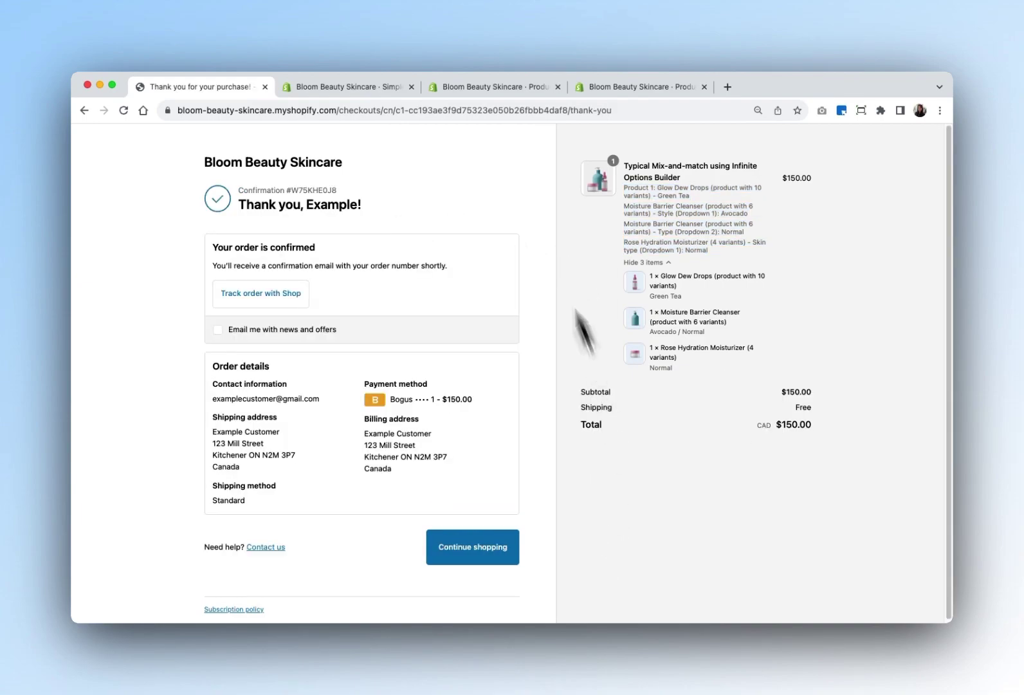
click(360, 95)
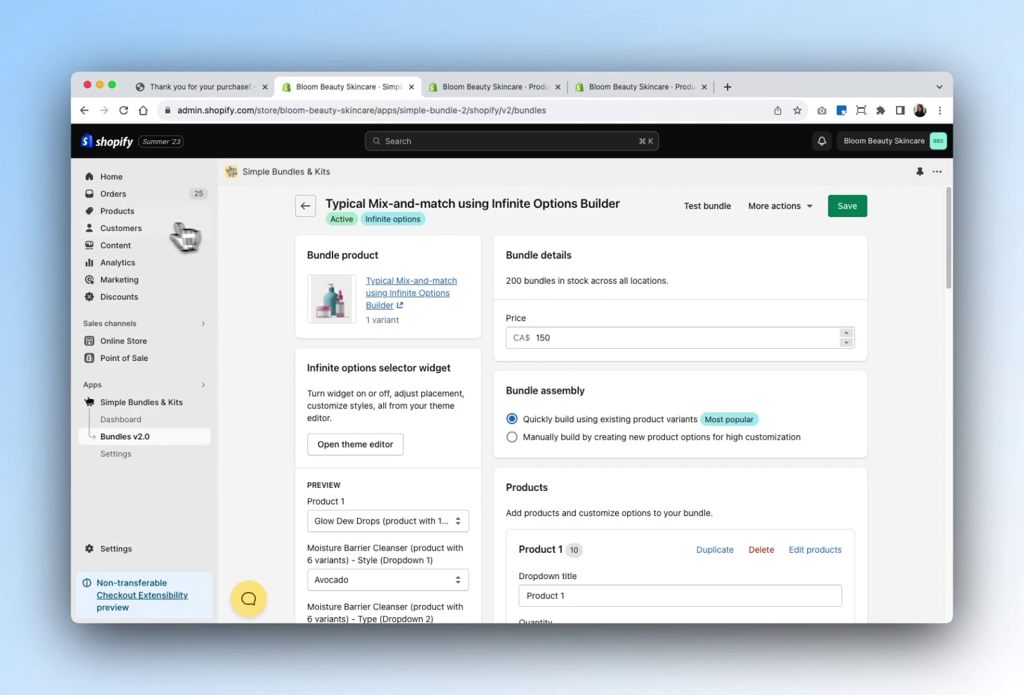
Step: Open order #1035 to confirm its three bundle components, then start building a new bundle
click(128, 198)
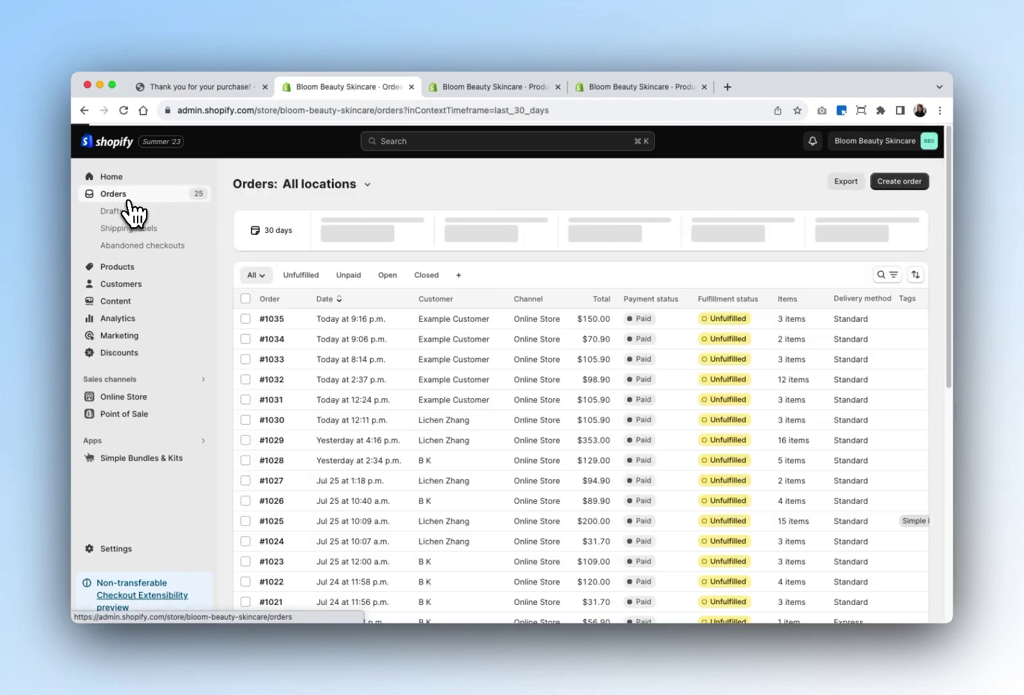
click(289, 319)
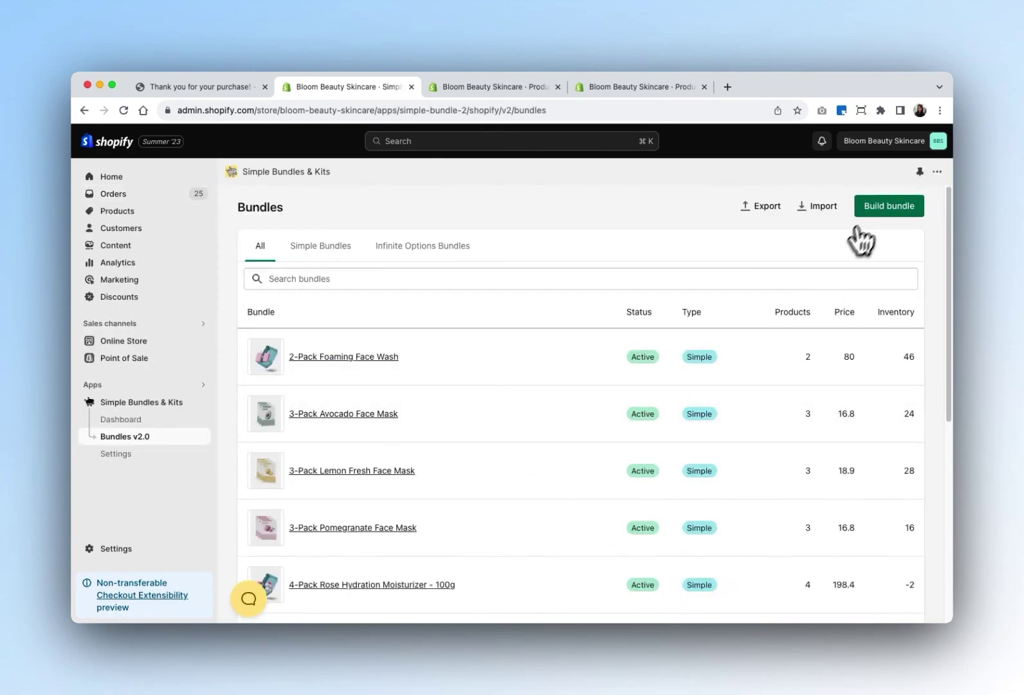
click(874, 214)
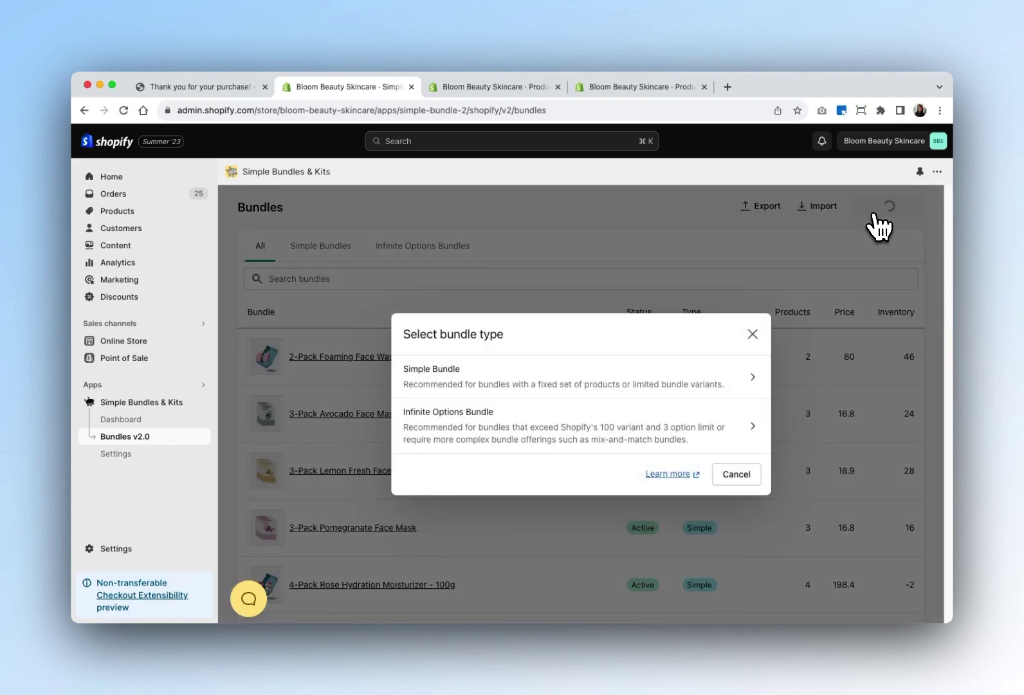